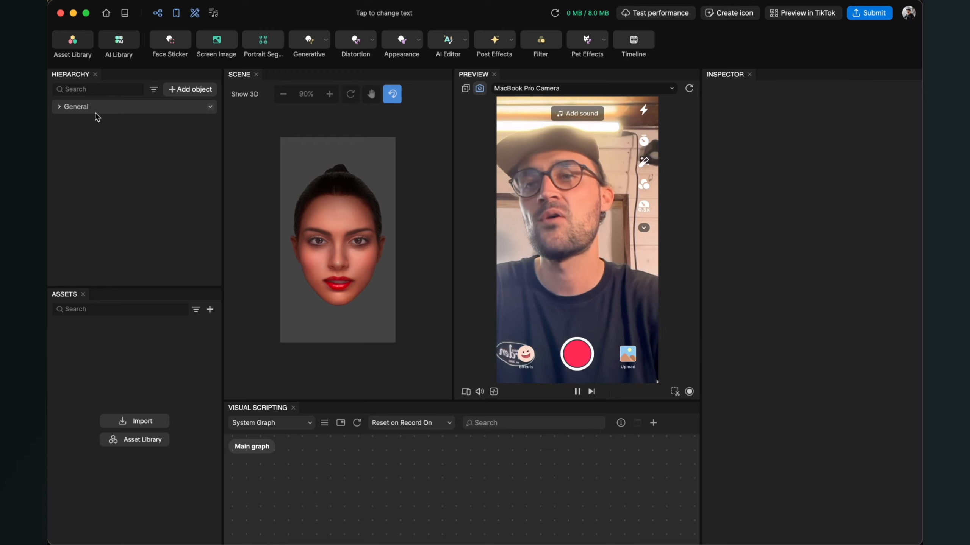
- Add a 2D Text object to the scene and enlarge the visual scripting area
left_click(186, 91)
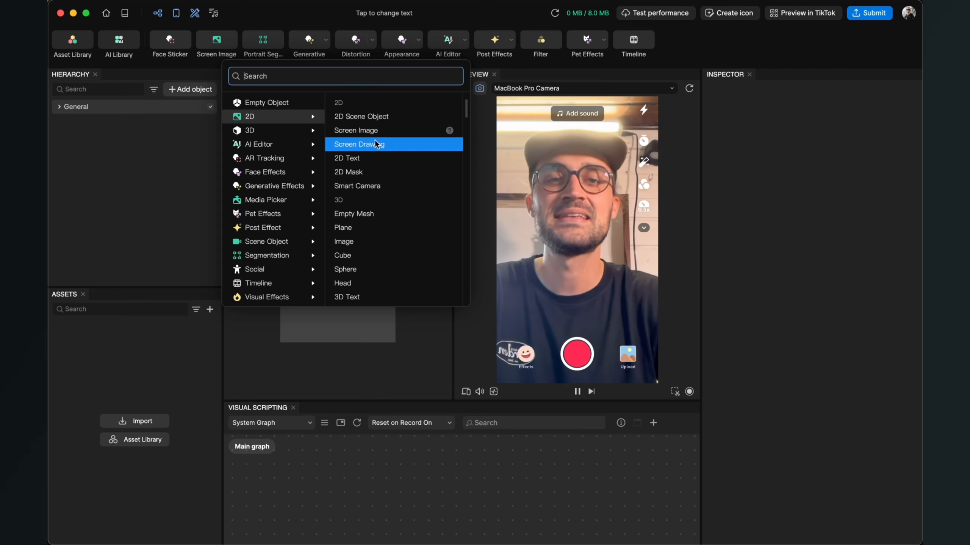
left_click(364, 159)
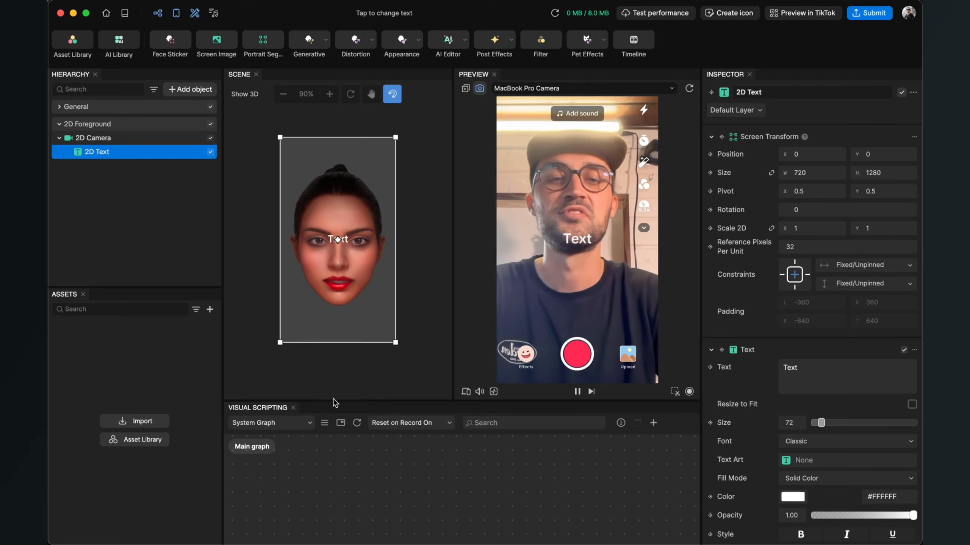
left_click_drag(336, 400, 384, 280)
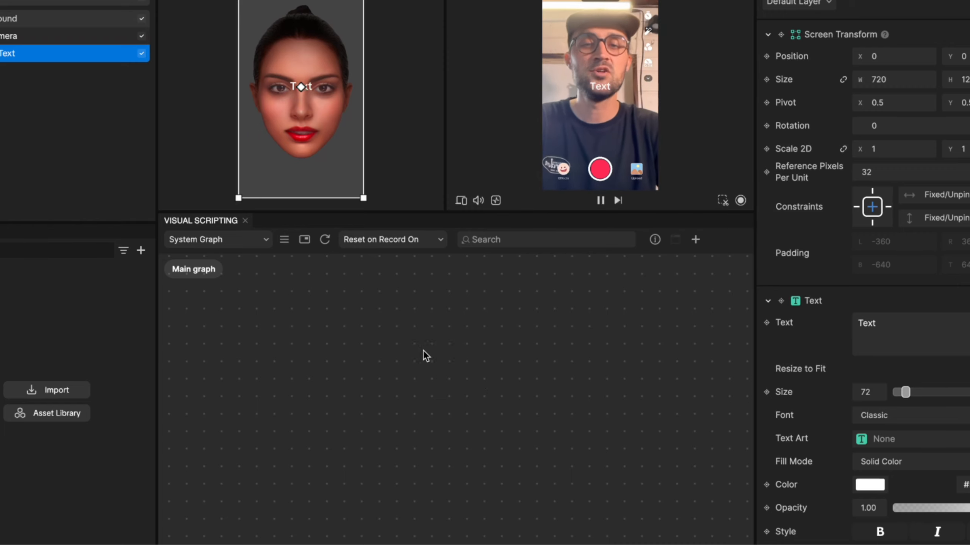
- Add a Make Array node to the main graph and set its data type to String
left_click(695, 239)
type("make")
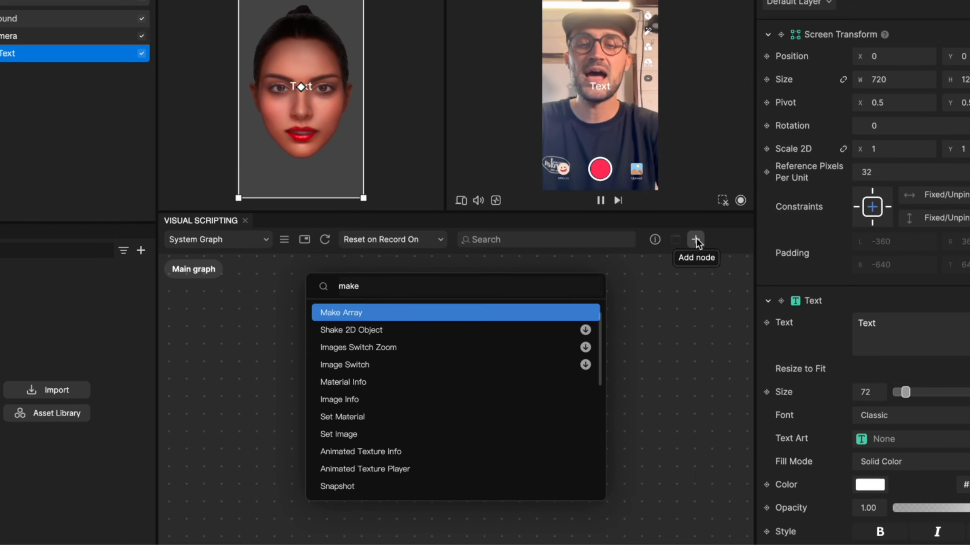
key("Return")
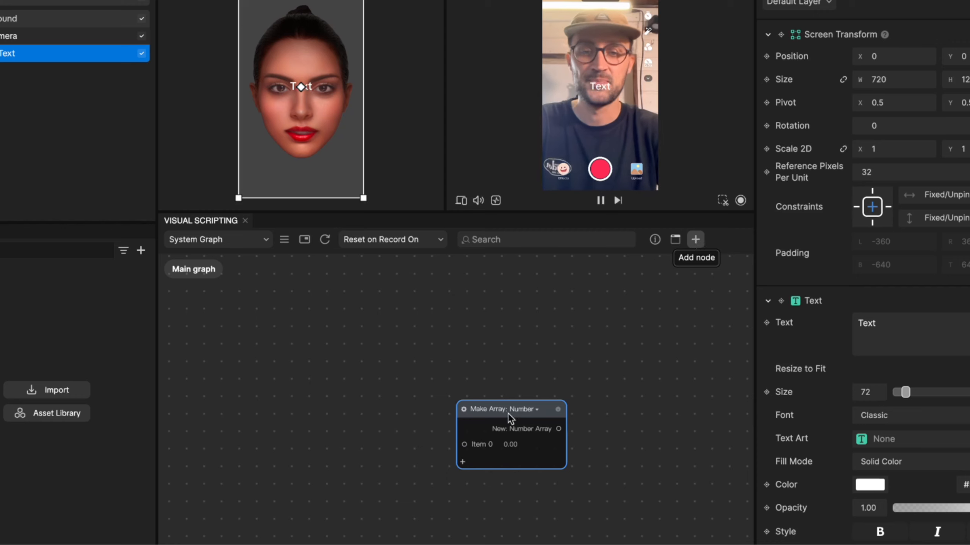
left_click_drag(511, 416, 428, 353)
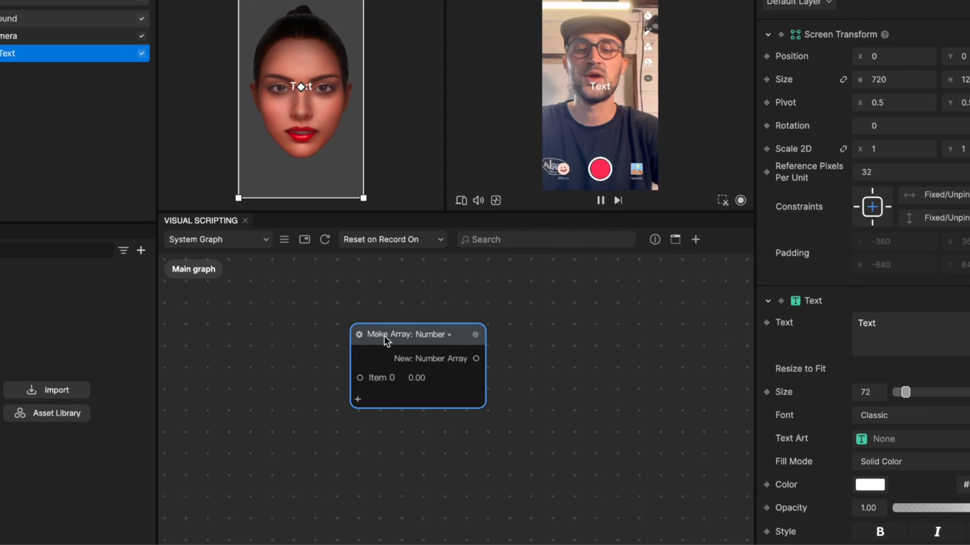
left_click(429, 336)
left_click(462, 385)
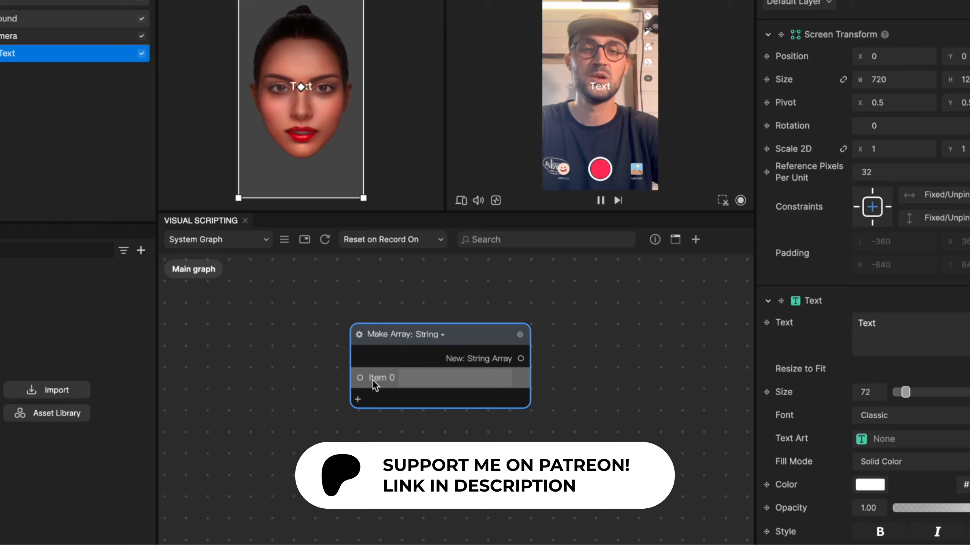
- Add two items to the string array, fill the three items with "Give", "This Video" and "A Thumbs Up", and reposition the node
left_click(357, 400)
left_click(358, 418)
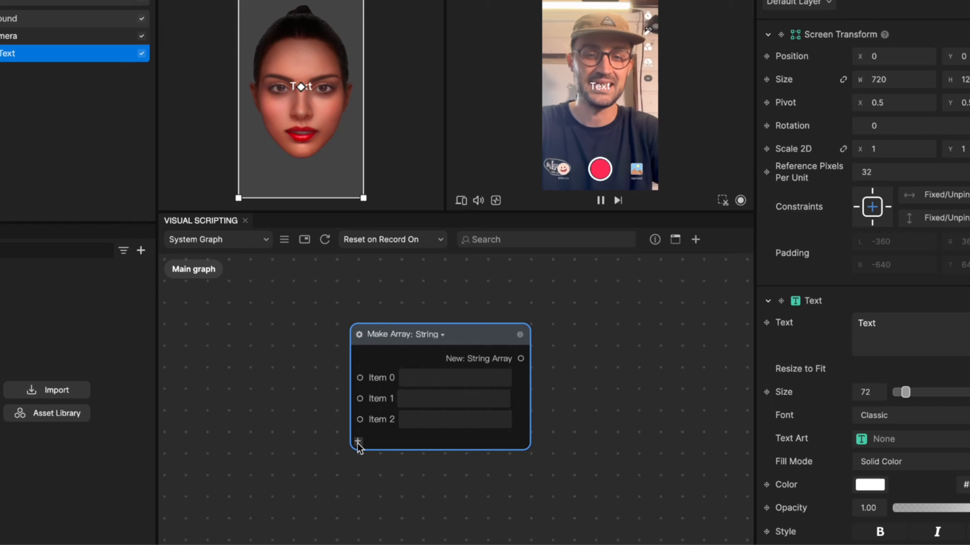
left_click(441, 373)
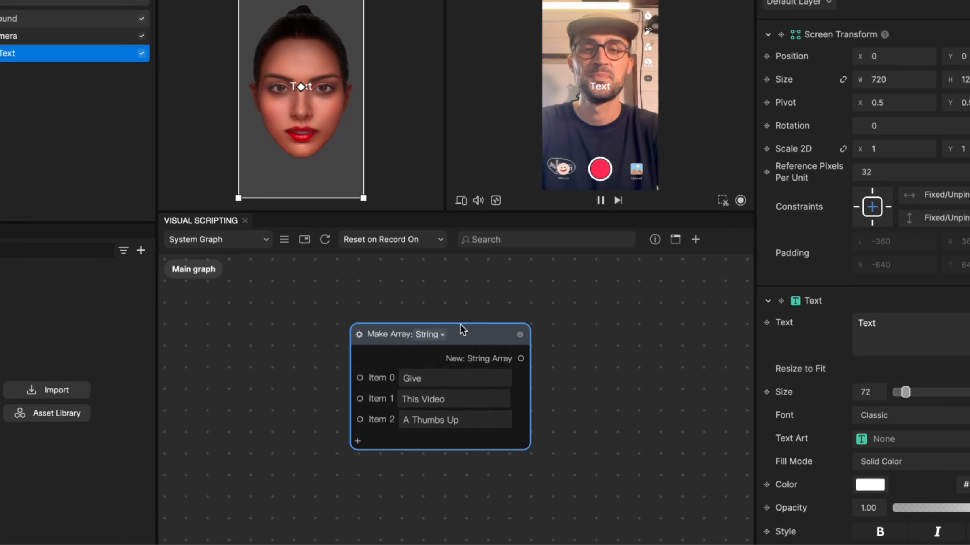
left_click_drag(503, 325, 466, 360)
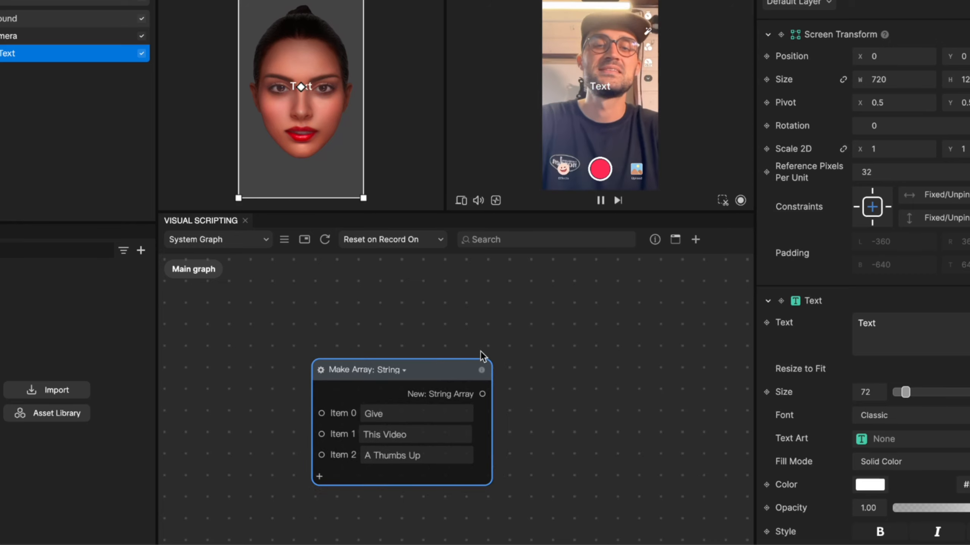
scroll(481, 356, "down", 1)
left_click_drag(449, 371, 380, 363)
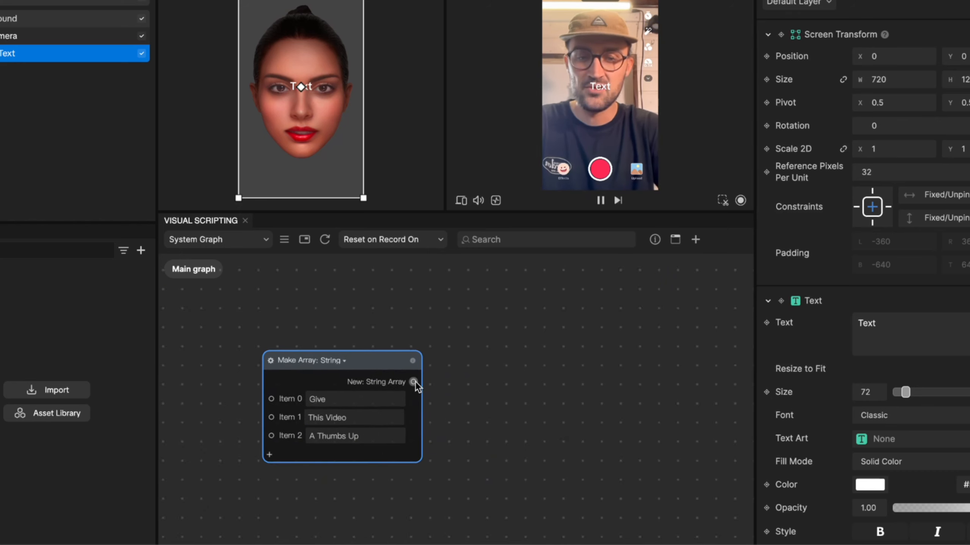
- Add a Get Item from Array node fed by the string array output and place it beside the Make Array node
left_click_drag(414, 381, 514, 394)
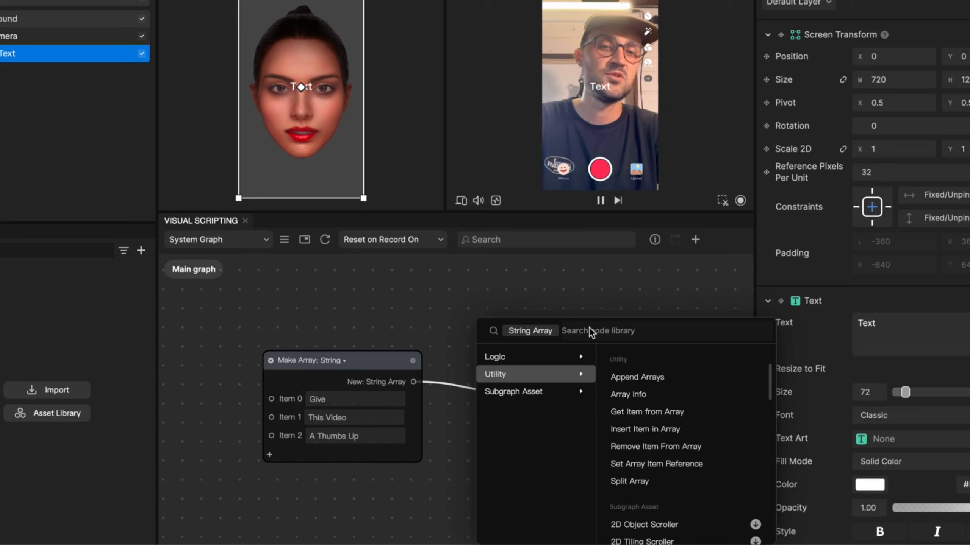
type("get it")
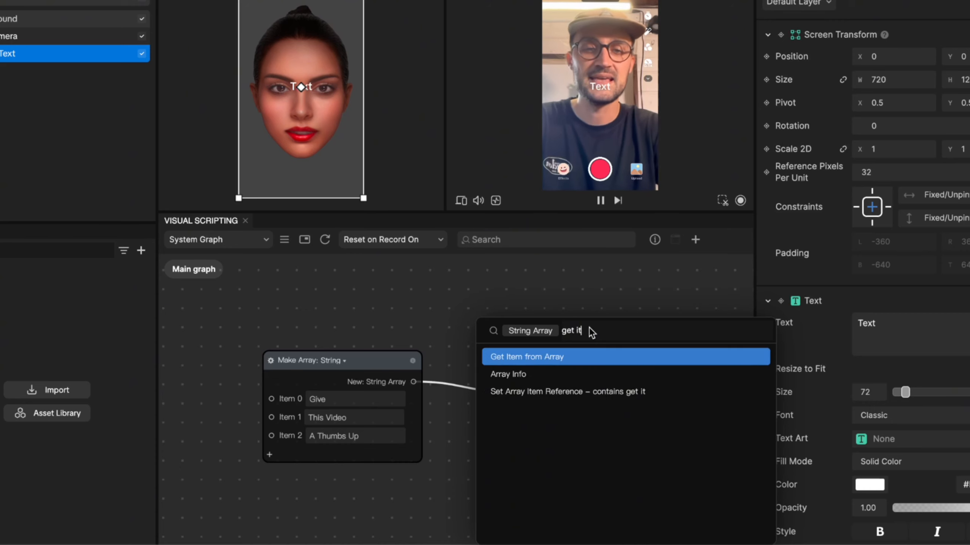
key("Return")
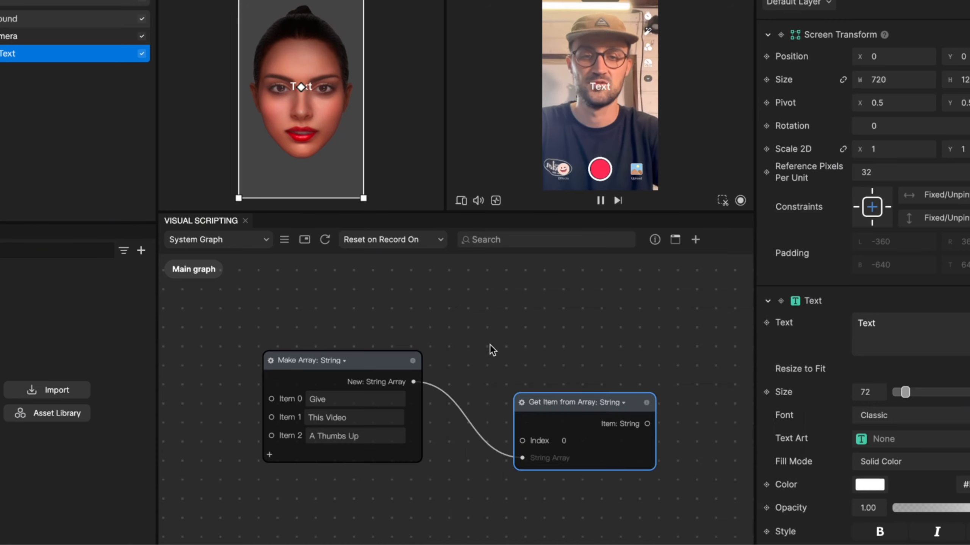
left_click_drag(566, 408, 568, 329)
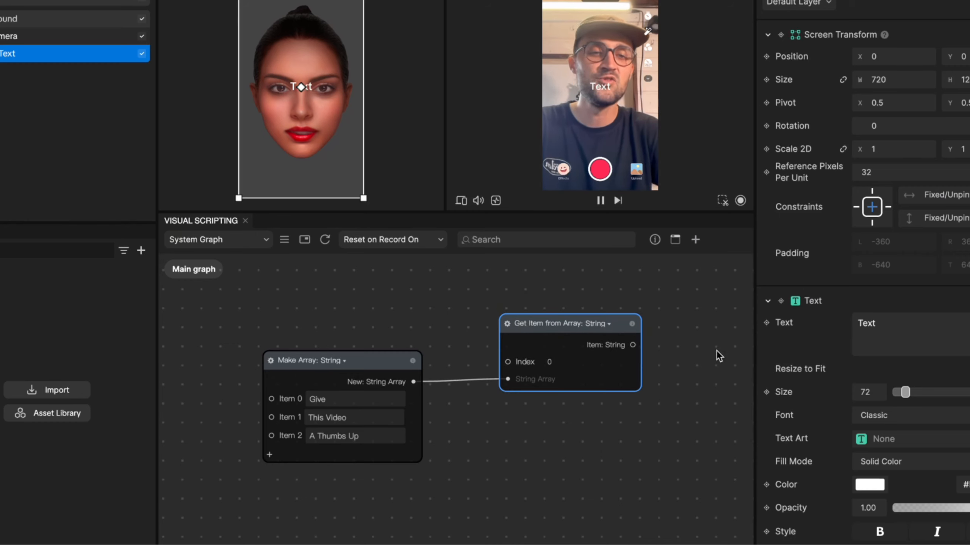
- Create a Set Text node for the 2D Text object's text property and place it beyond the Get Item from Array node
scroll(678, 356, "down", 2)
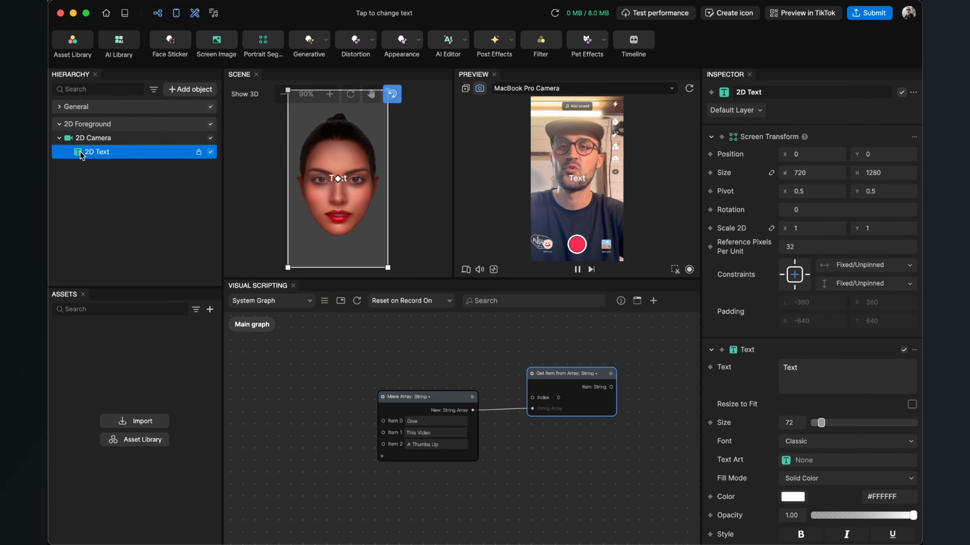
scroll(759, 350, "down", 3)
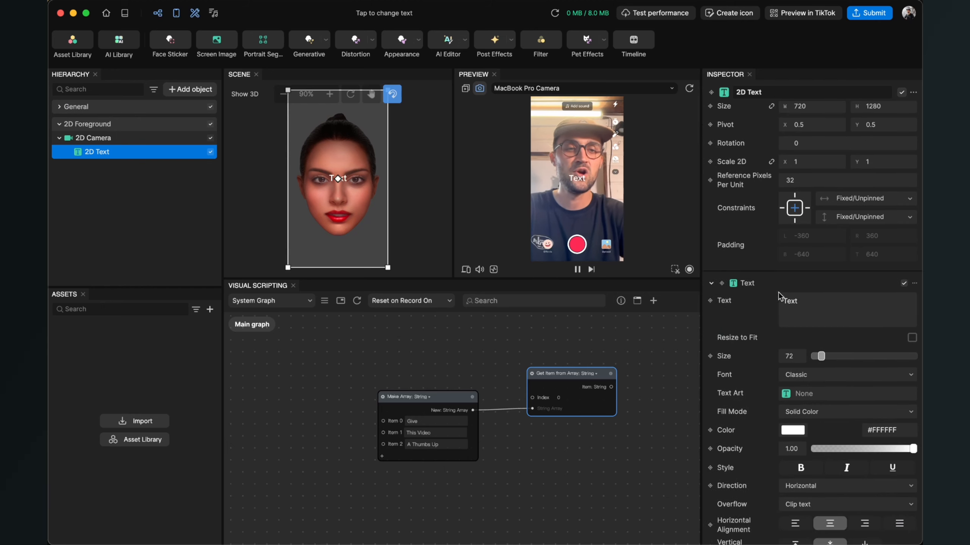
left_click(710, 301)
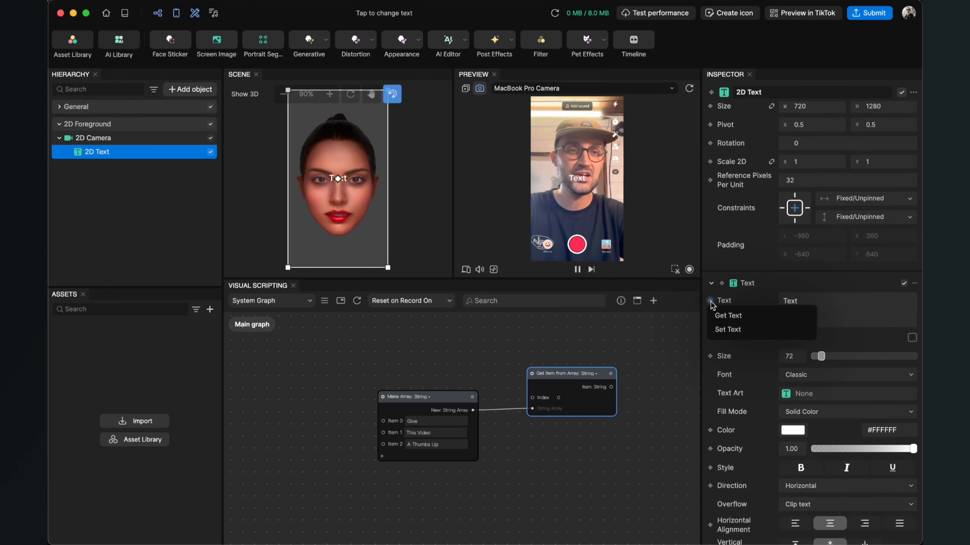
left_click(734, 332)
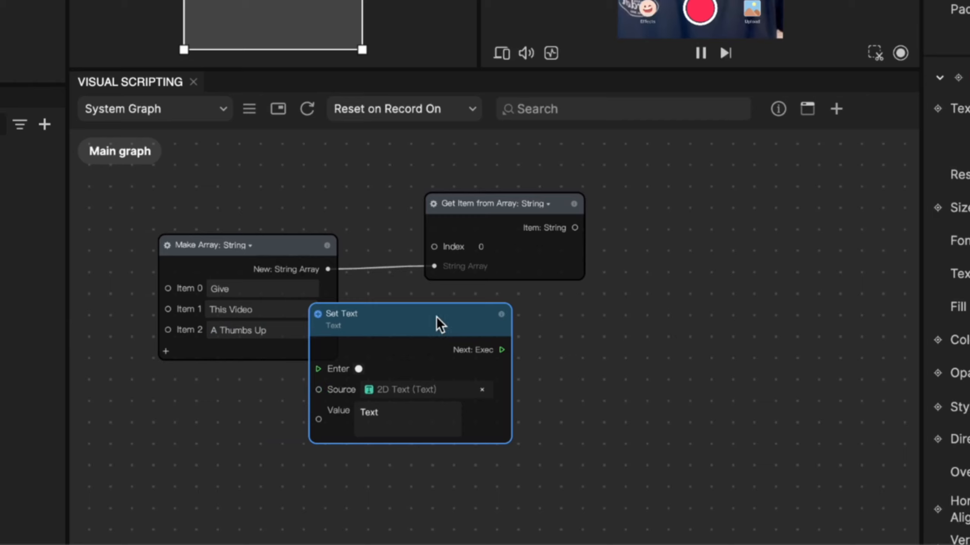
left_click_drag(436, 318, 780, 233)
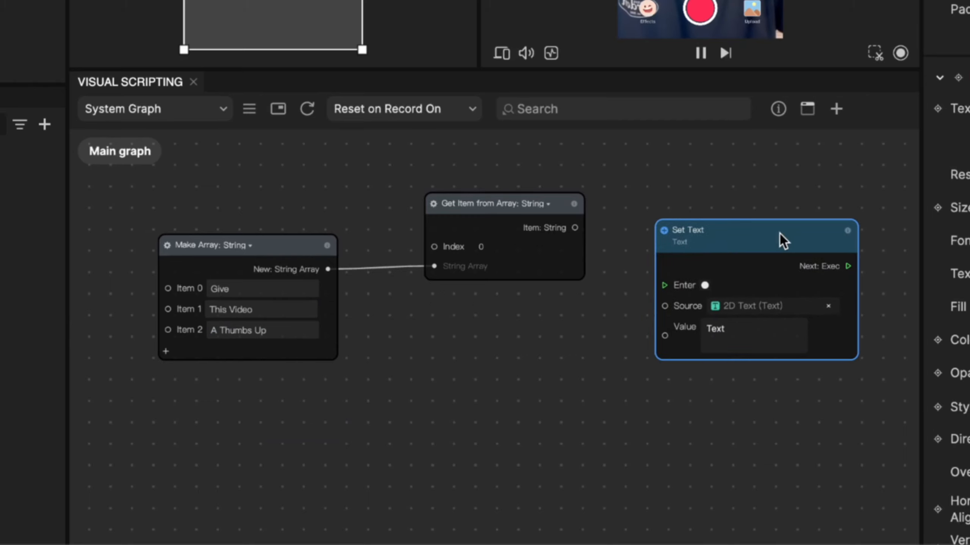
- Connect the Item output of Get Item from Array to the Set Text node's Value input and space out the nodes
left_click_drag(535, 198, 508, 221)
scroll(577, 220, "up", 2)
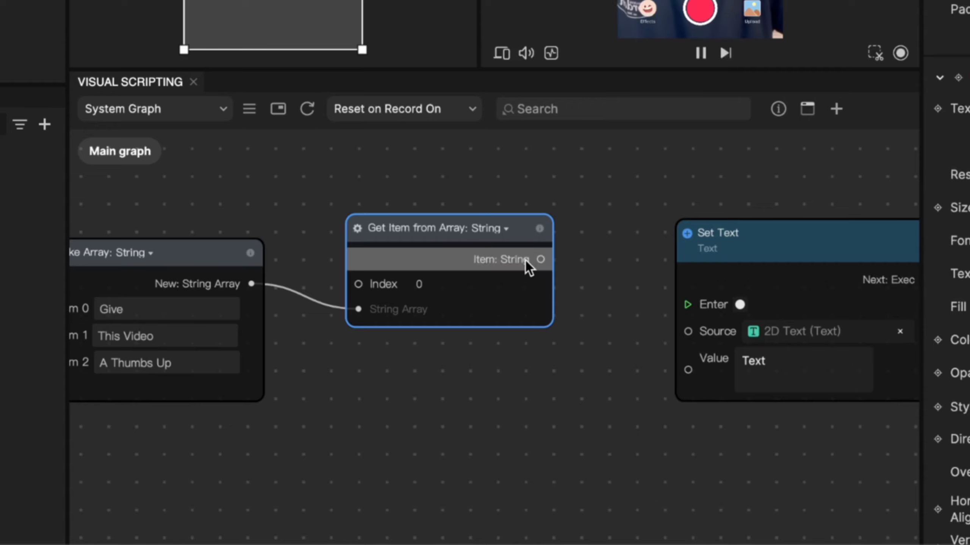
left_click_drag(540, 261, 680, 382)
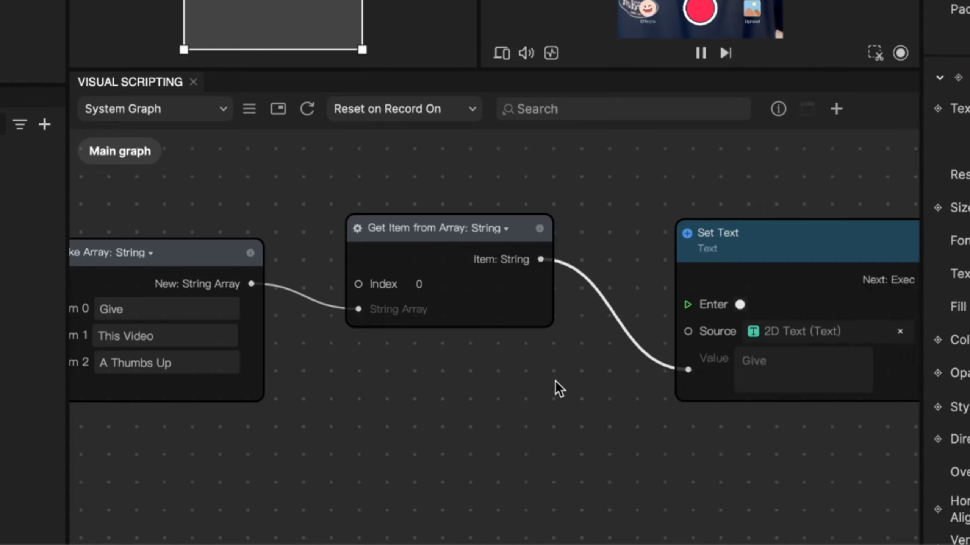
scroll(556, 385, "down", 3)
left_click_drag(679, 286, 764, 243)
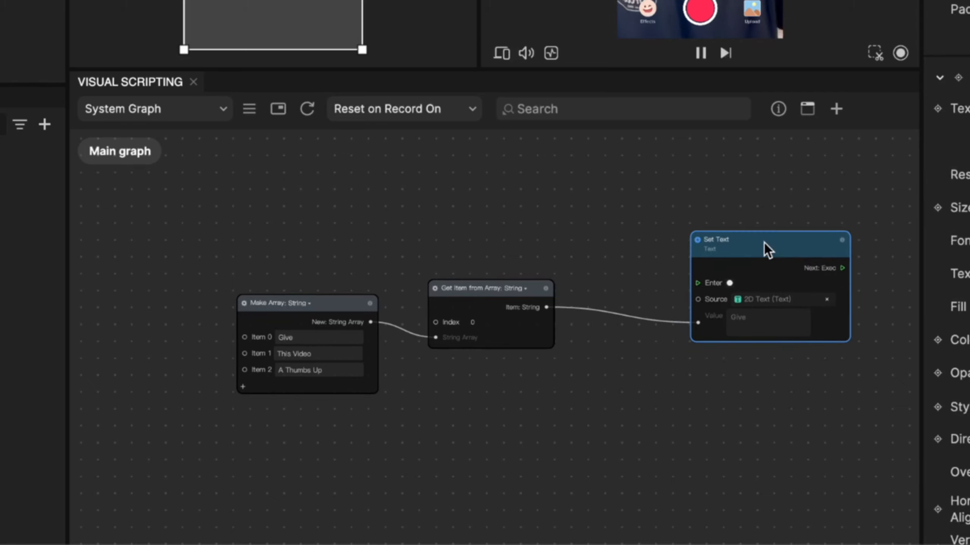
- Add an Index Generator node and place it above the Get Item from Array node
right_click(410, 206)
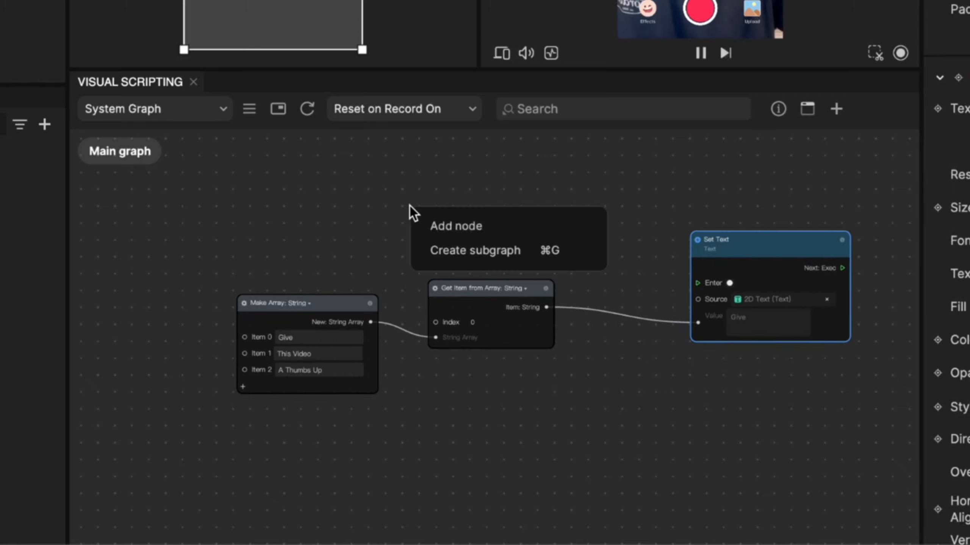
left_click(482, 227)
type("ind")
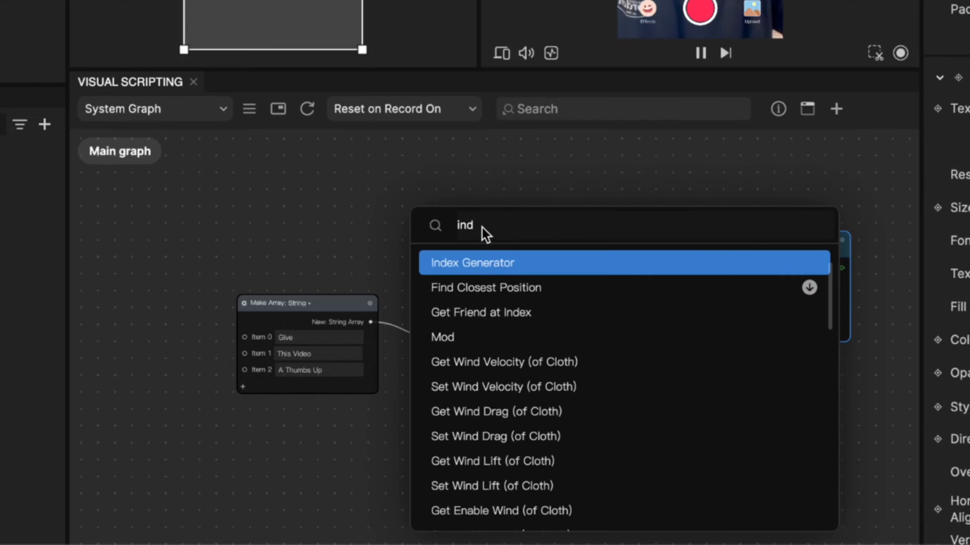
type("e")
key("Return")
left_click_drag(508, 216, 577, 182)
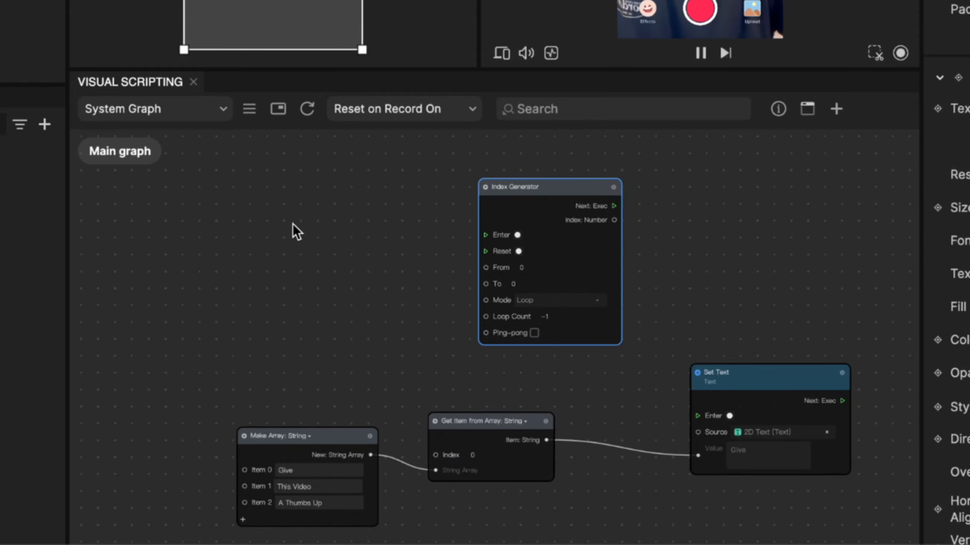
- Add a Start node, connect its Next output to the Index Generator's Enter input, and move it farther from the generator
right_click(364, 298)
left_click(423, 316)
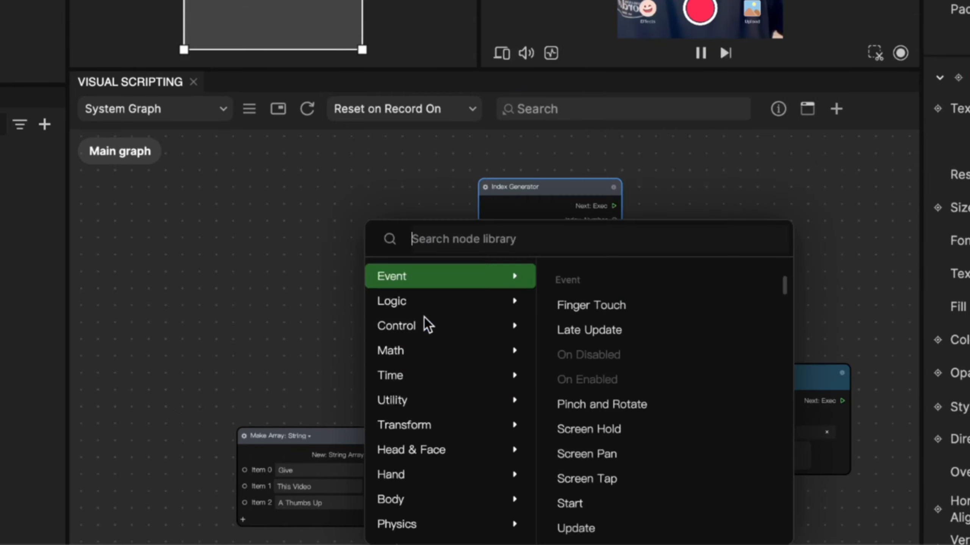
type("st")
key("Return")
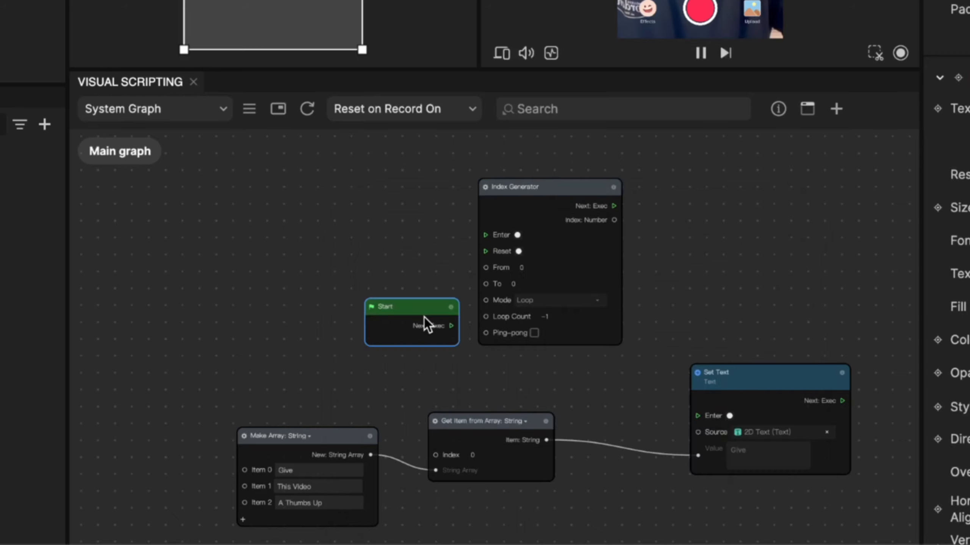
left_click_drag(425, 317, 513, 232)
scroll(361, 253, "up", 2)
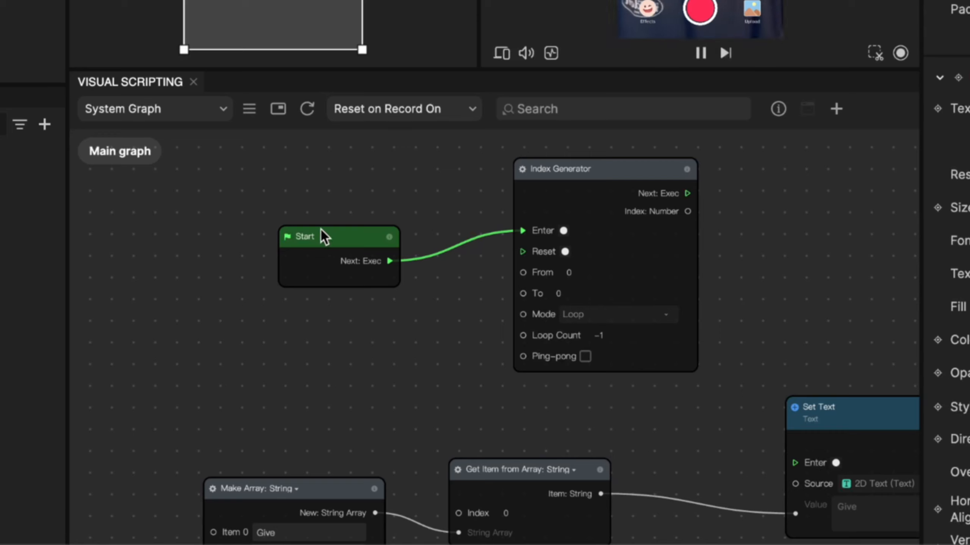
left_click_drag(321, 230, 244, 254)
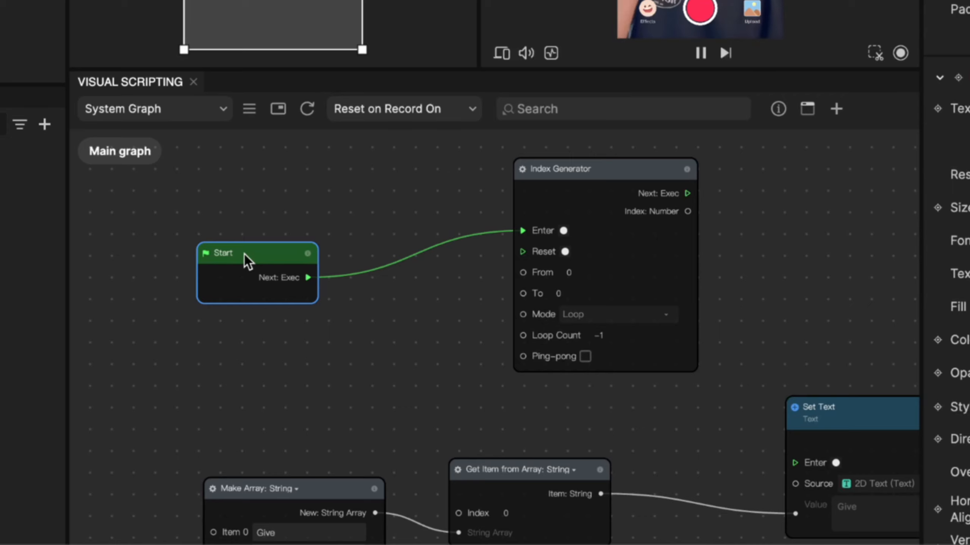
- Add a Screen Tap node above the Start node and try to connect its Next output to the Index Generator's Enter input
right_click(238, 167)
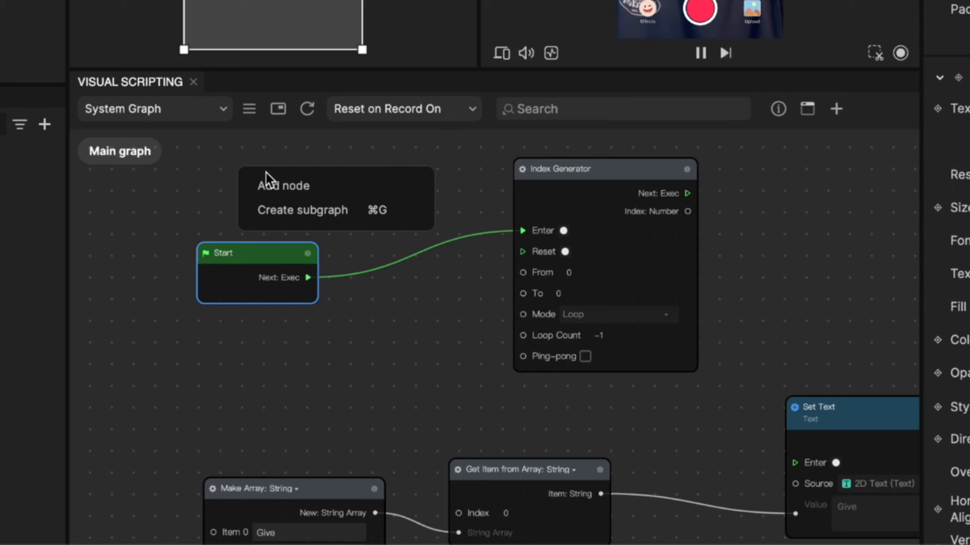
left_click(271, 185)
type("scre")
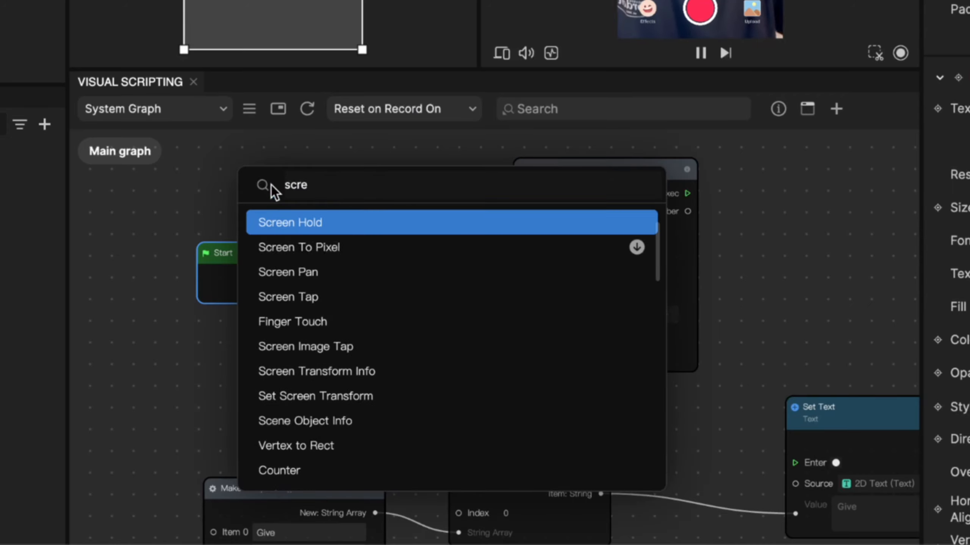
left_click(300, 297)
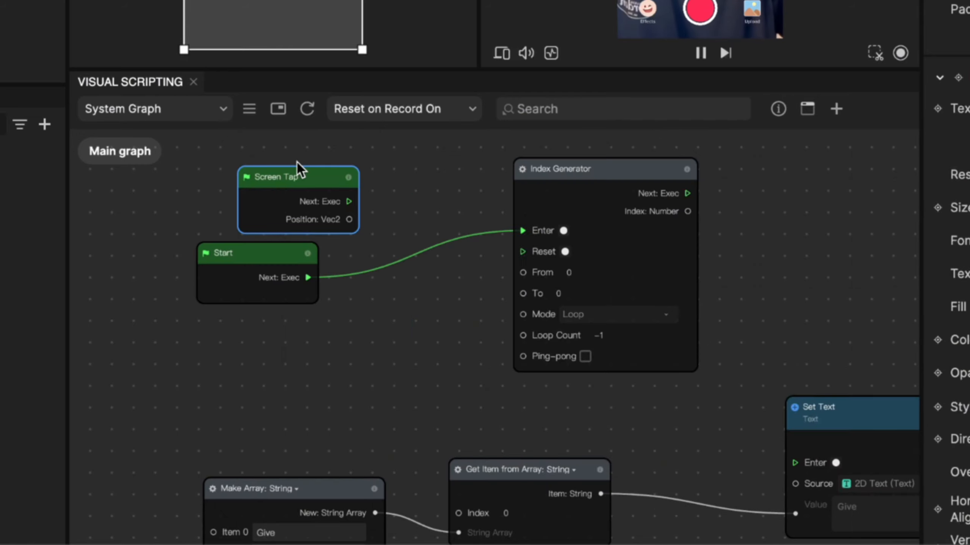
left_click_drag(296, 162, 265, 178)
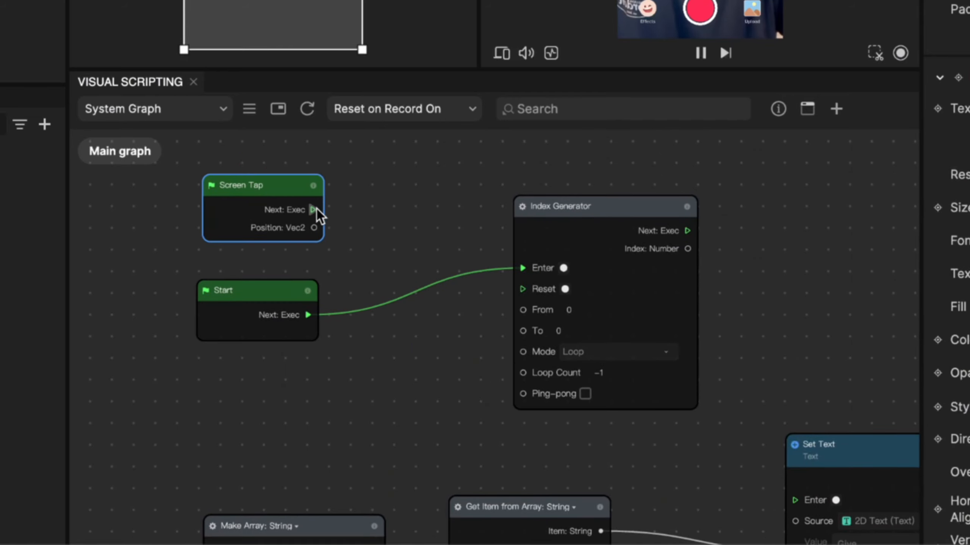
left_click_drag(317, 209, 520, 258)
left_click(419, 418)
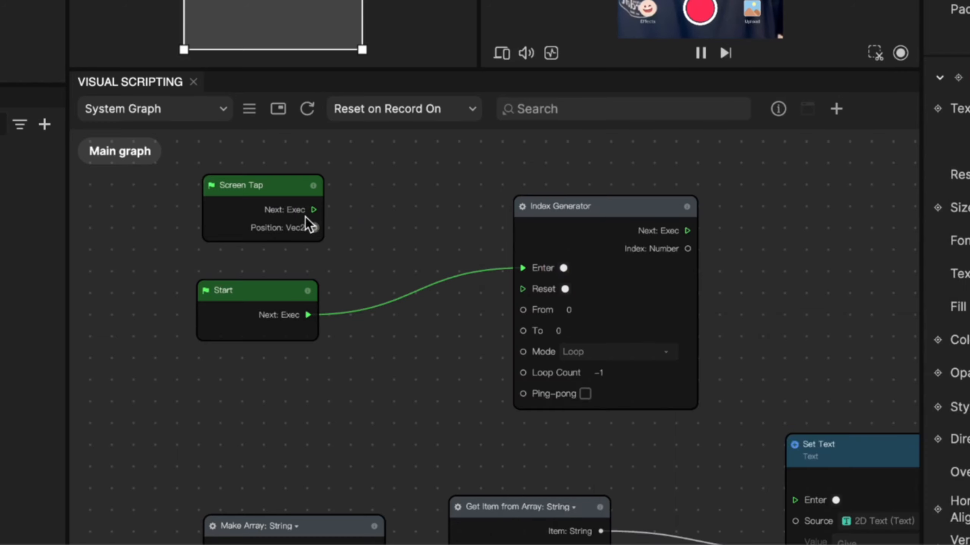
- Connect Screen Tap's Next output to the Index Generator's Enter input and move the Make Array node farther from Get Item from Array
left_click_drag(314, 210, 523, 268)
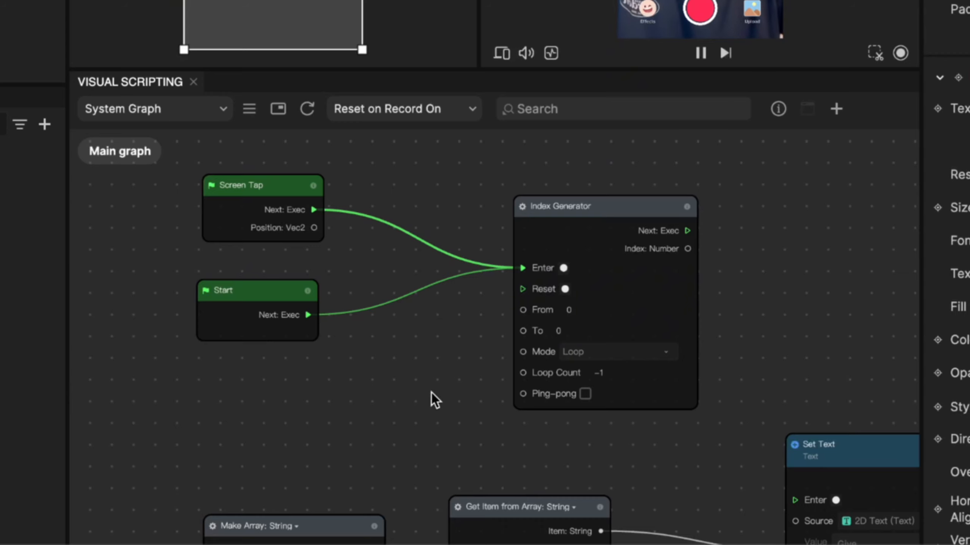
scroll(432, 393, "down", 5)
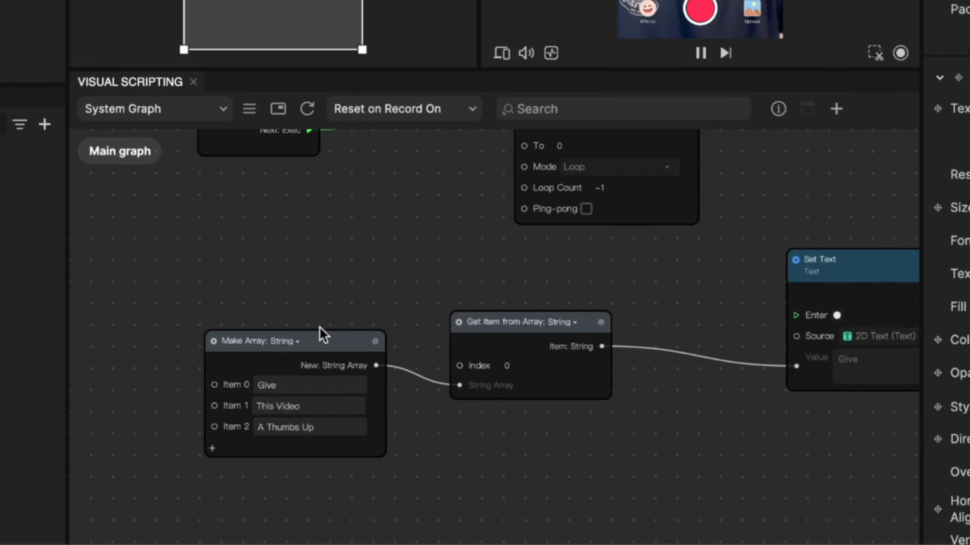
left_click_drag(320, 334, 211, 338)
left_click(311, 264)
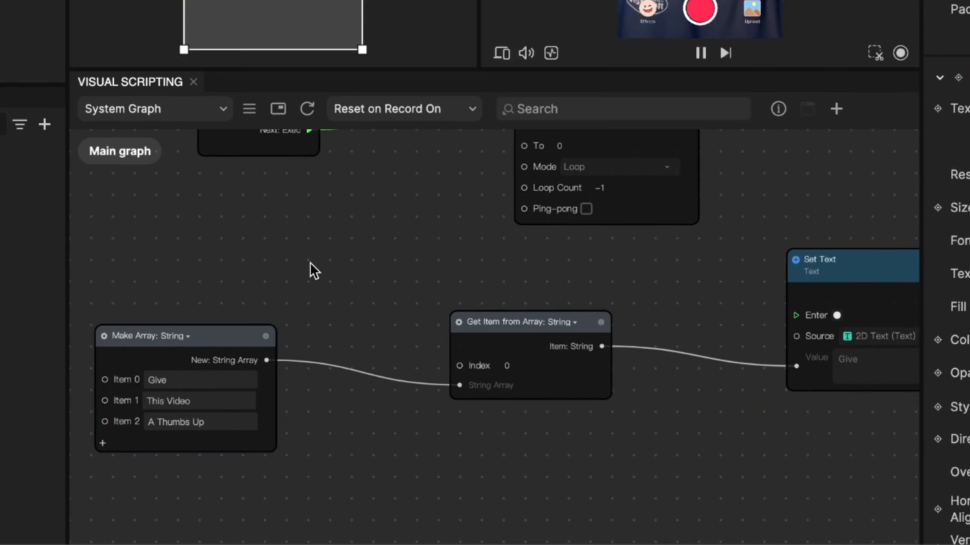
middle_click_drag(310, 262, 413, 296)
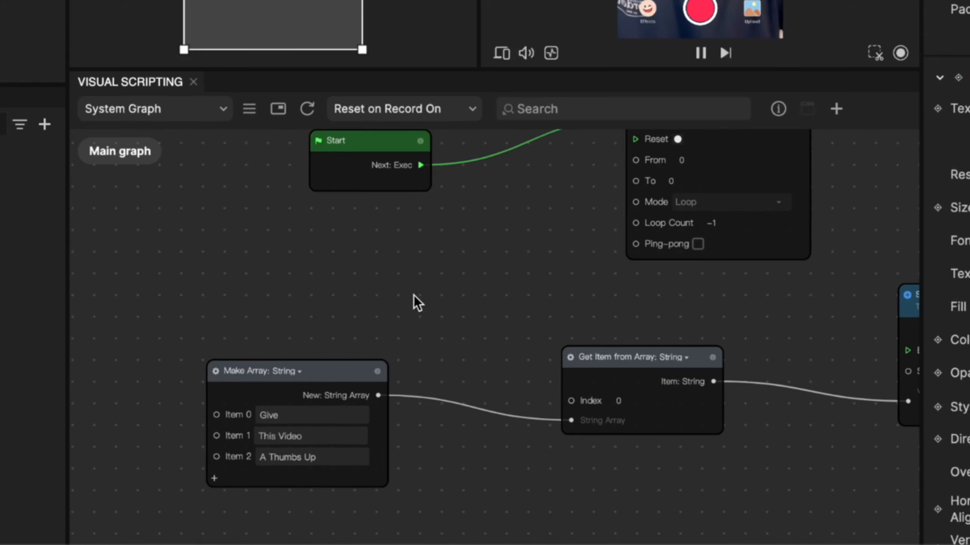
left_click(341, 376)
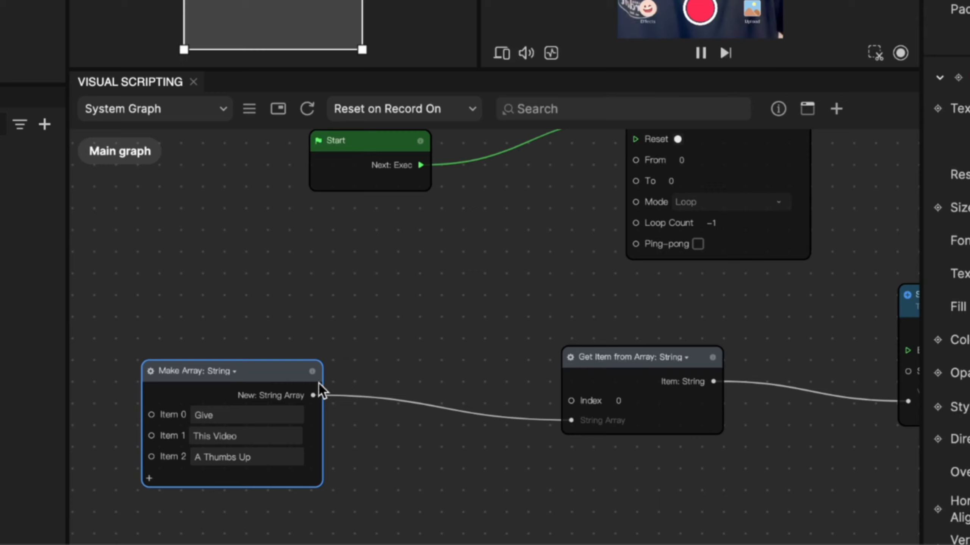
- Add an Array Info node fed by Make Array's New output and make room between the two nodes
left_click_drag(313, 395, 359, 282)
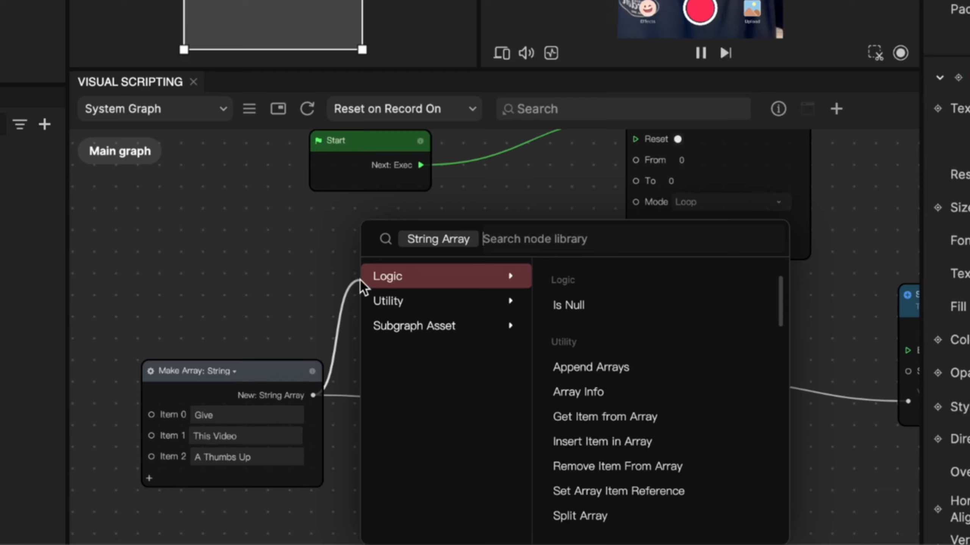
type("arra")
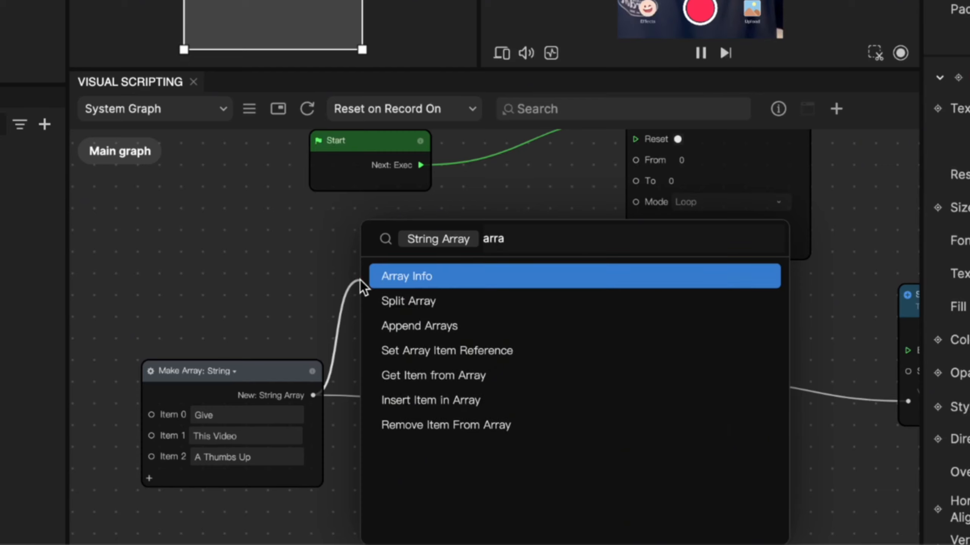
key("Return")
left_click_drag(270, 373, 167, 371)
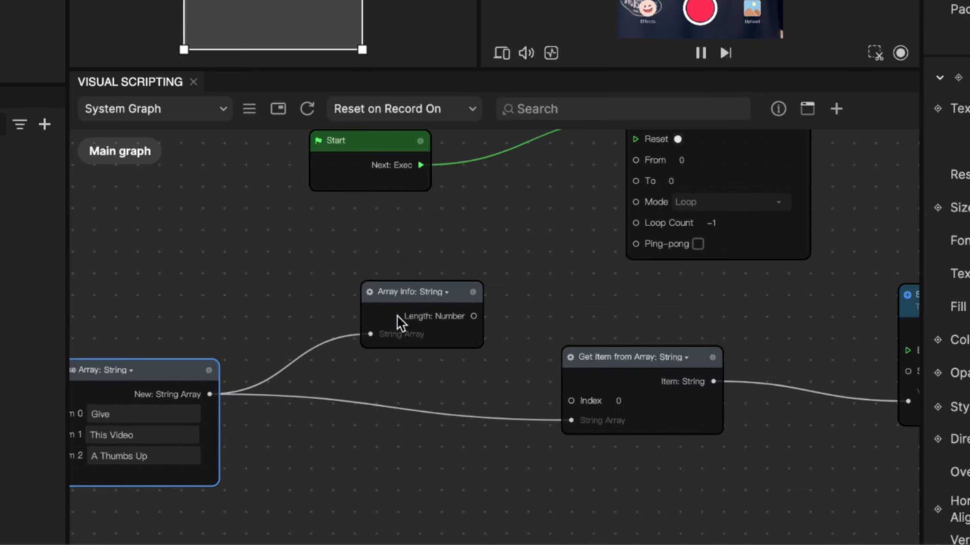
left_click_drag(439, 301, 360, 295)
left_click(359, 294)
left_click(272, 256)
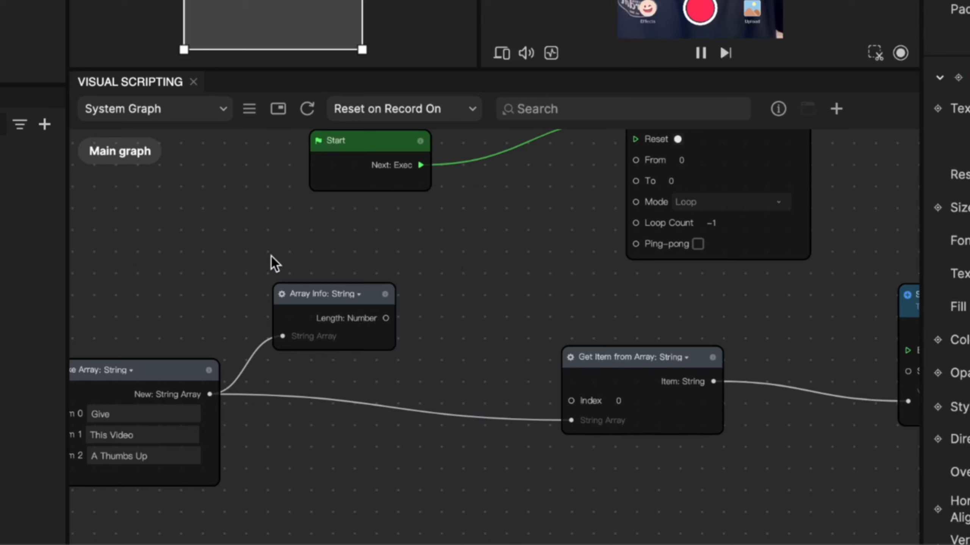
- Add a Subtract node fed by Array Info's Length output and set its B value to 1
middle_click_drag(196, 295, 358, 274)
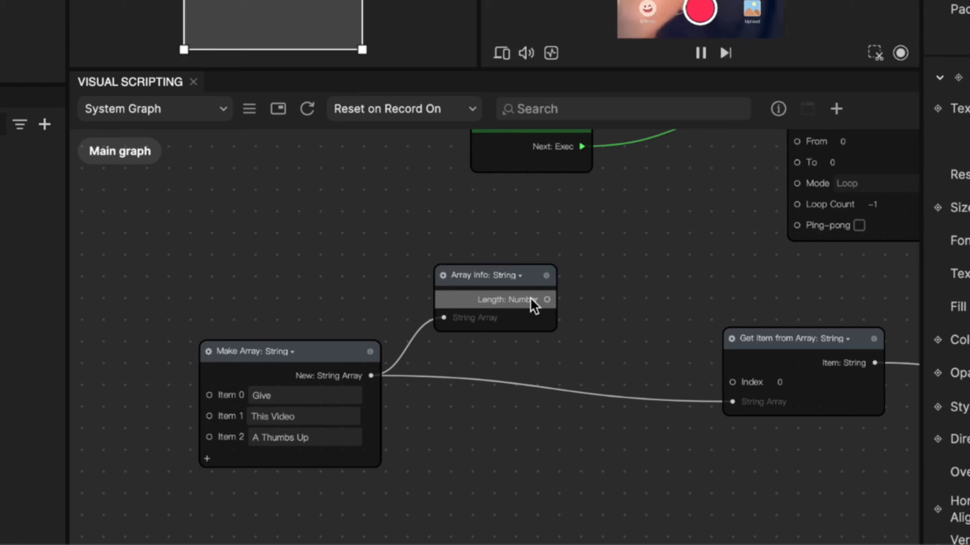
left_click_drag(521, 281, 573, 250)
left_click(409, 240)
type("sub")
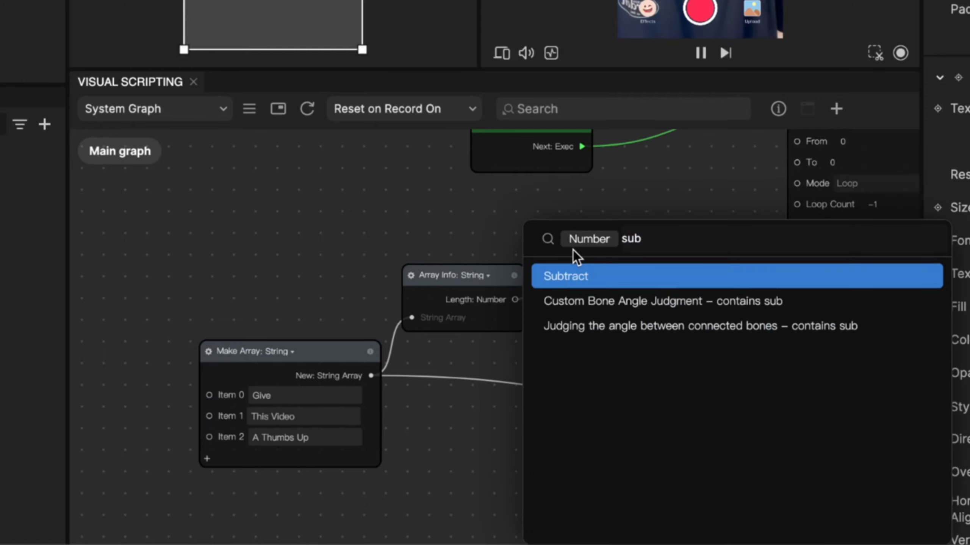
key("Return")
left_click_drag(650, 262, 636, 243)
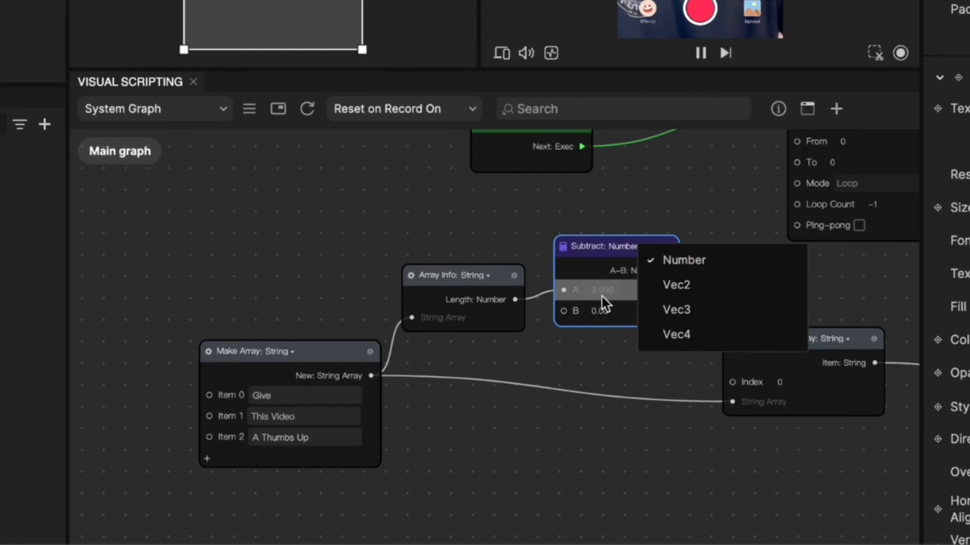
left_click(609, 311)
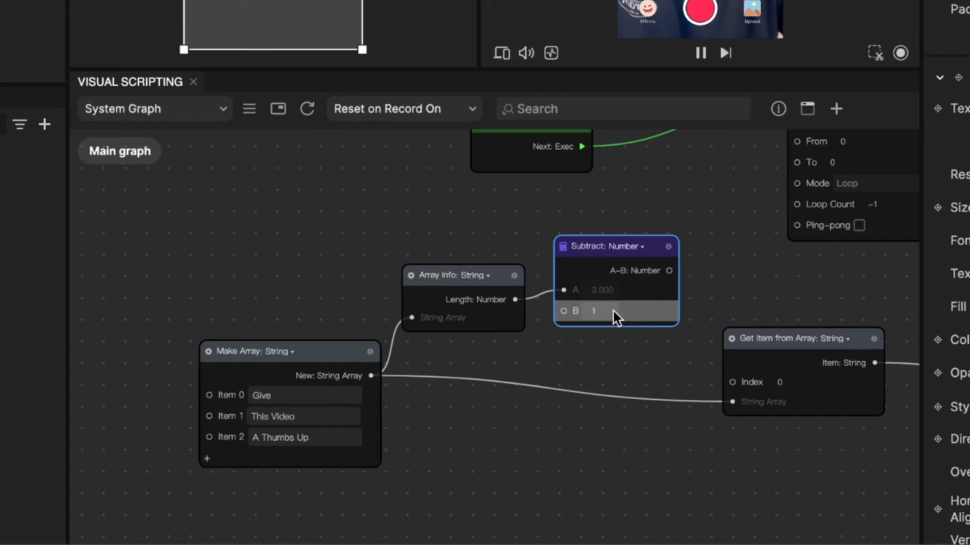
type("1")
scroll(614, 311, "up", 3)
key("Return")
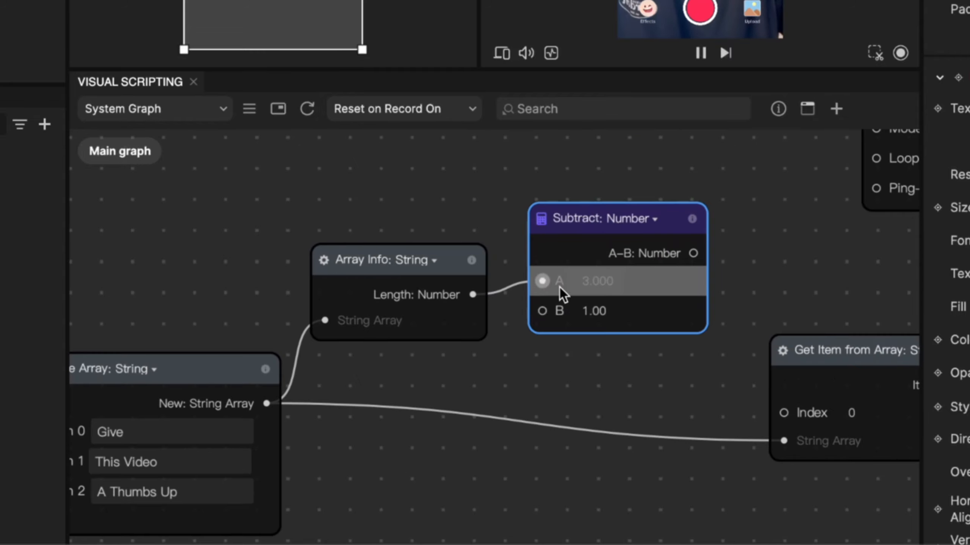
- Connect the Subtract node's A-B output to the Index Generator's To input
left_click_drag(717, 156, 441, 266)
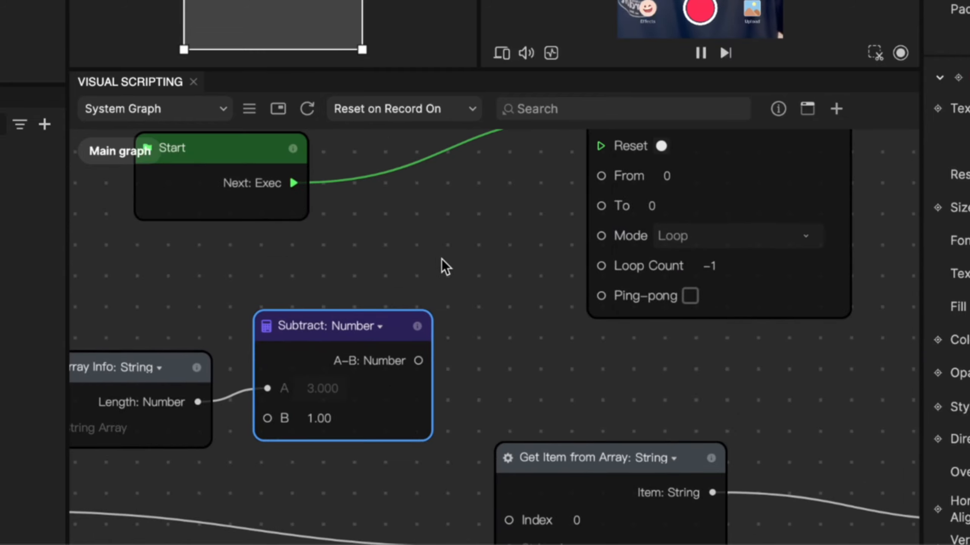
scroll(442, 263, "down", 1)
left_click_drag(426, 347, 595, 210)
left_click_drag(527, 203, 430, 346)
scroll(429, 346, "down", 2)
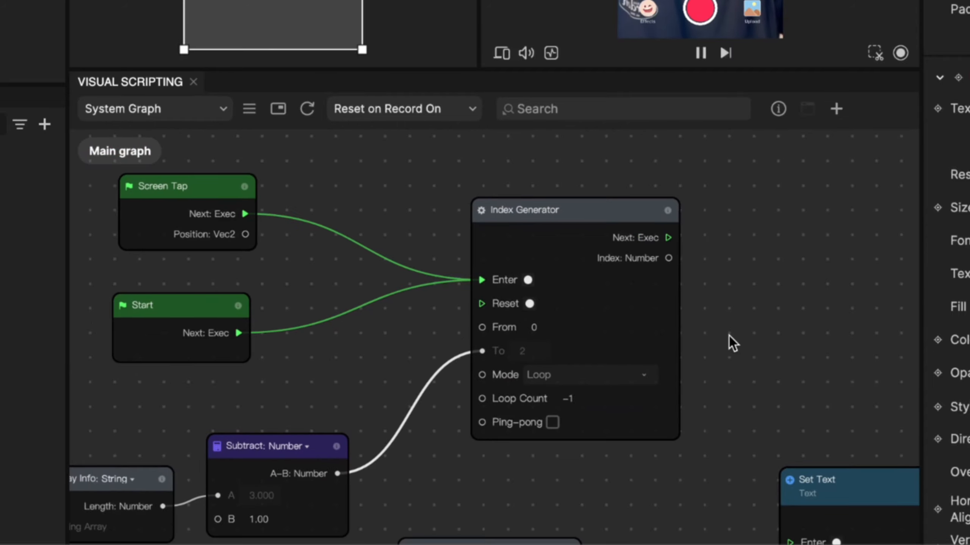
- Move the Set Text and Get Item from Array nodes farther away from the Index Generator to spread out the graph
left_click_drag(729, 341, 594, 89)
left_click_drag(612, 133, 689, 273)
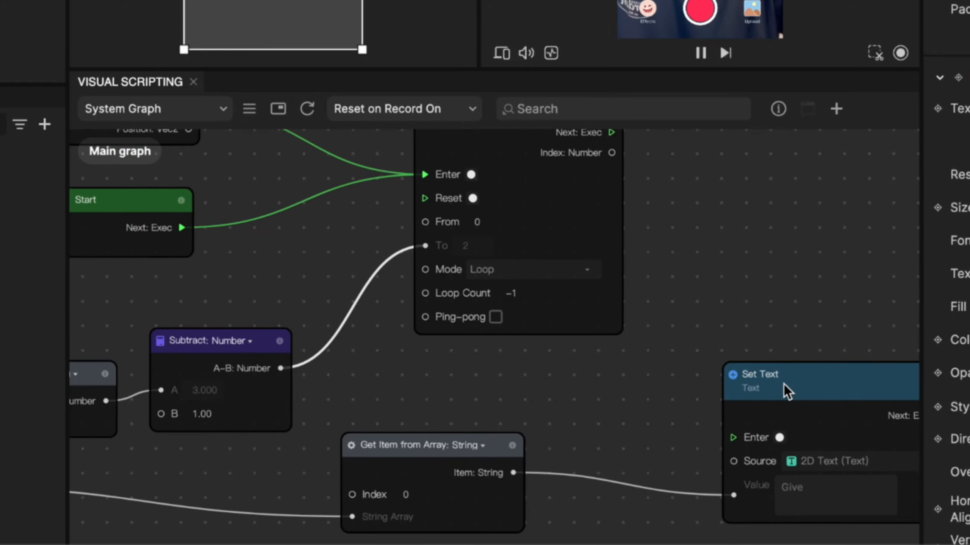
left_click_drag(783, 385, 968, 385)
scroll(496, 418, "down", 3)
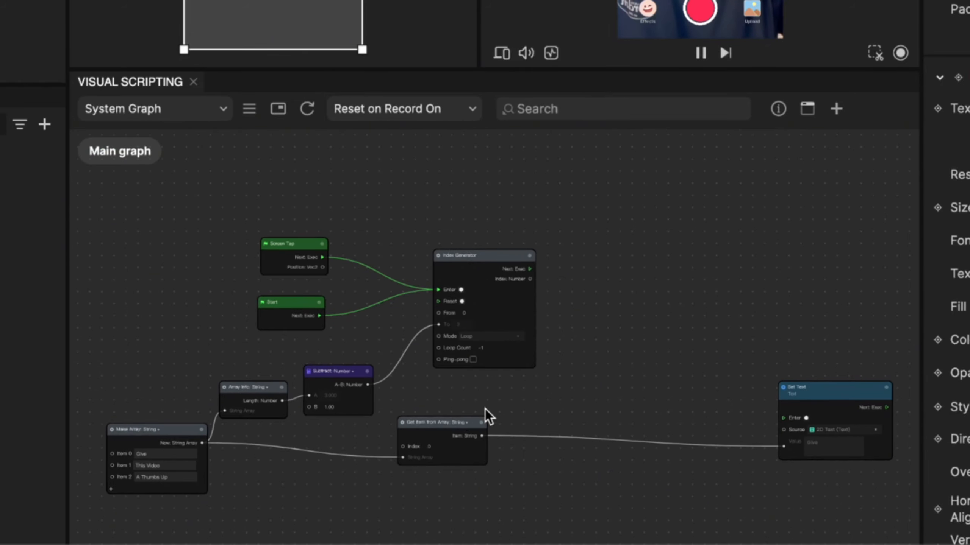
left_click_drag(485, 409, 654, 406)
- Connect the Index Generator's Index output to the Index input of Get Item from Array
scroll(644, 314, "up", 2)
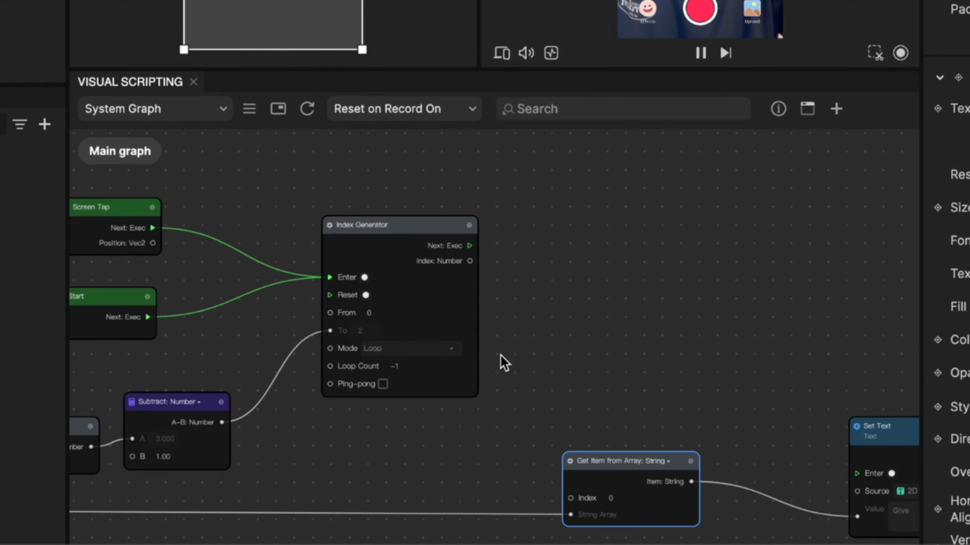
scroll(501, 357, "up", 5)
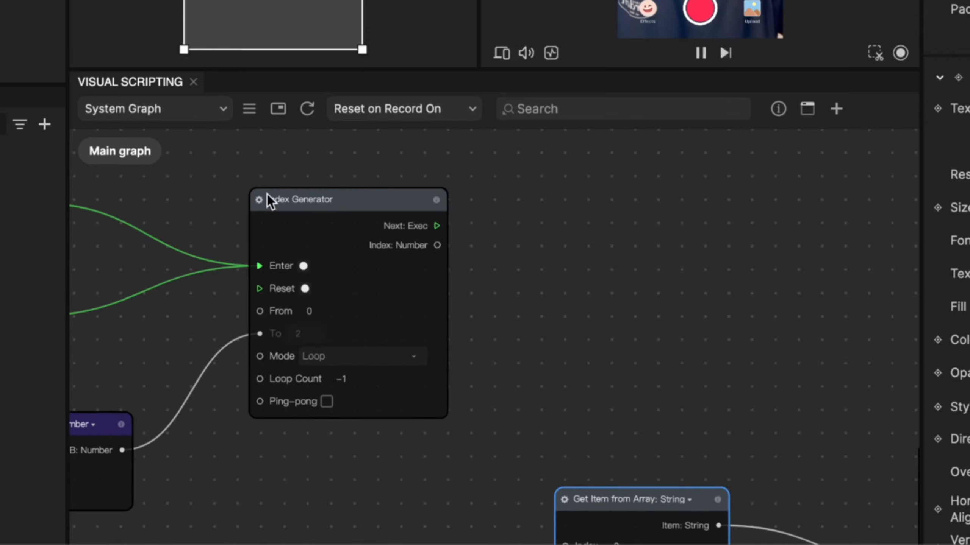
middle_click_drag(591, 317, 516, 247)
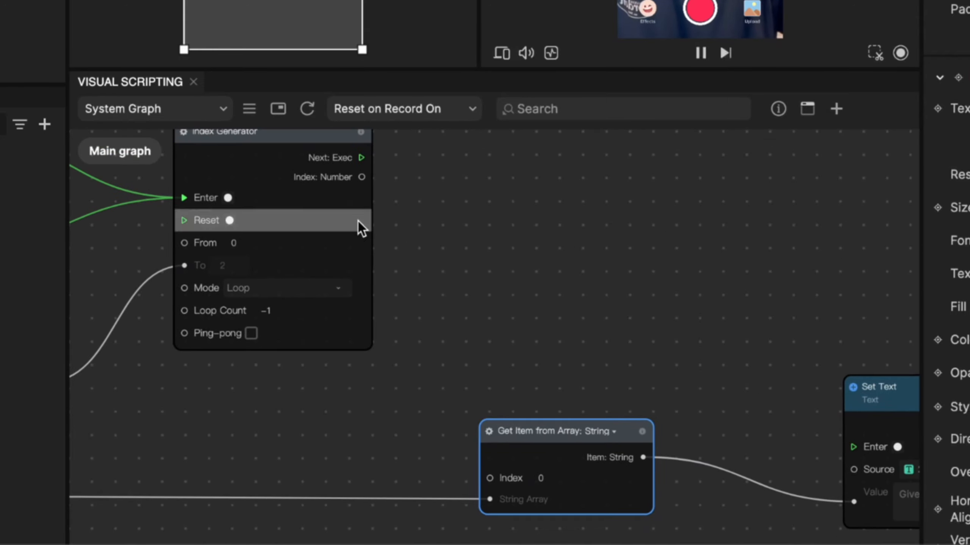
left_click_drag(361, 177, 489, 473)
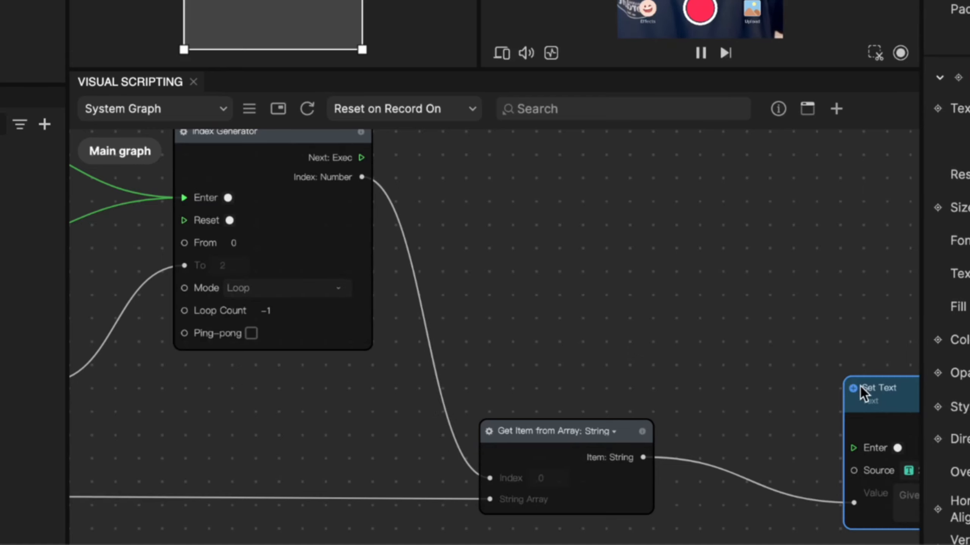
- Move Set Text closer to Get Item from Array and connect the Index Generator's Next output to Set Text's Enter input
left_click_drag(861, 387, 737, 272)
scroll(536, 281, "up", 2)
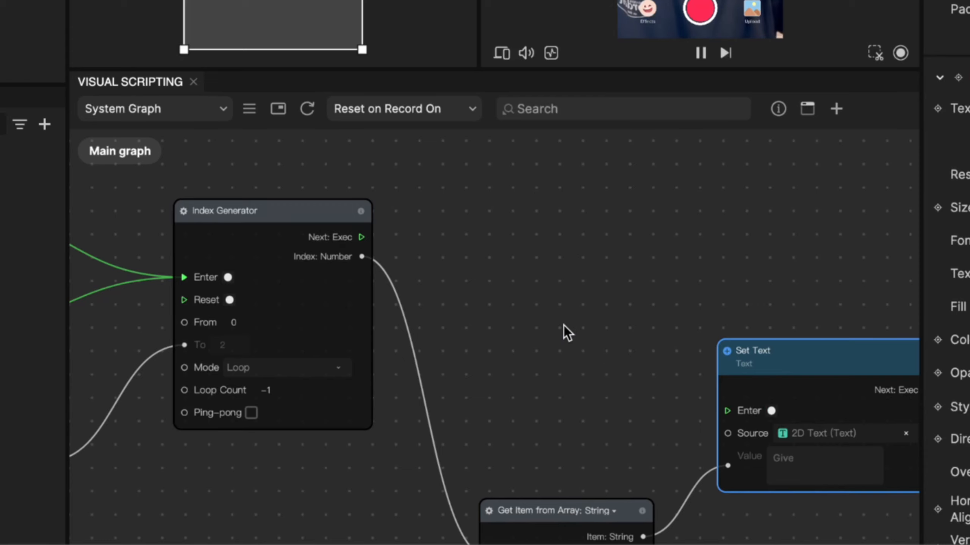
left_click_drag(361, 237, 730, 410)
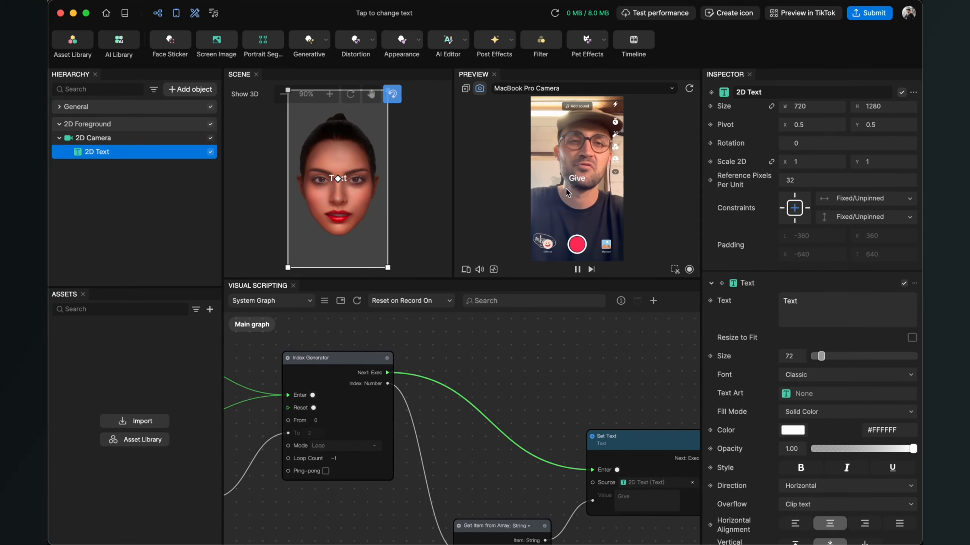
- Enlarge the scene and preview area, and format the 2D Text as bold at size 143
left_click_drag(454, 279, 456, 404)
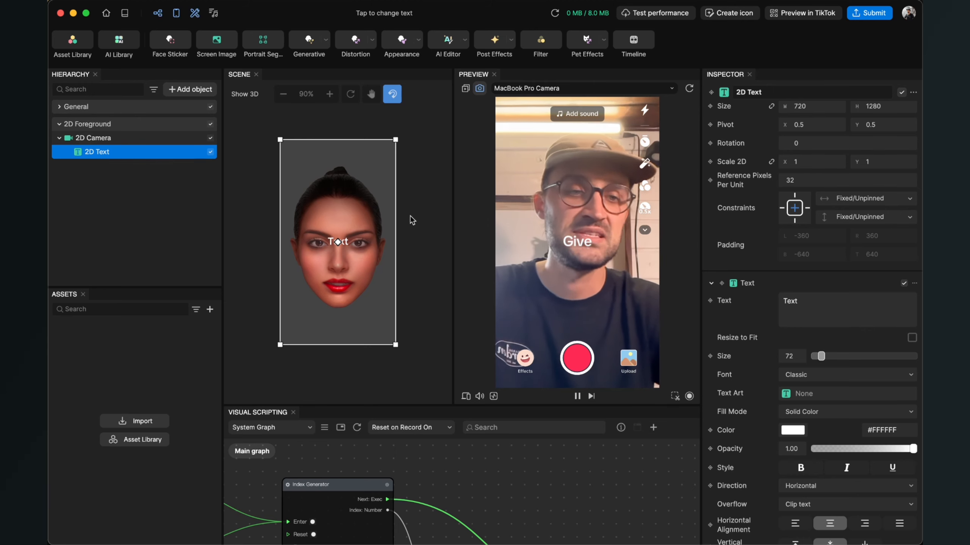
scroll(891, 391, "down", 5)
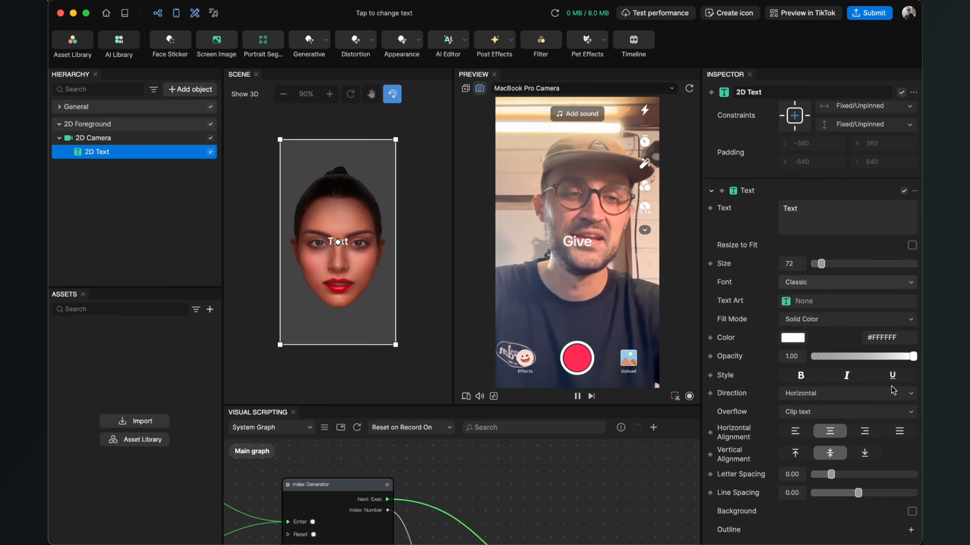
left_click_drag(820, 234, 827, 234)
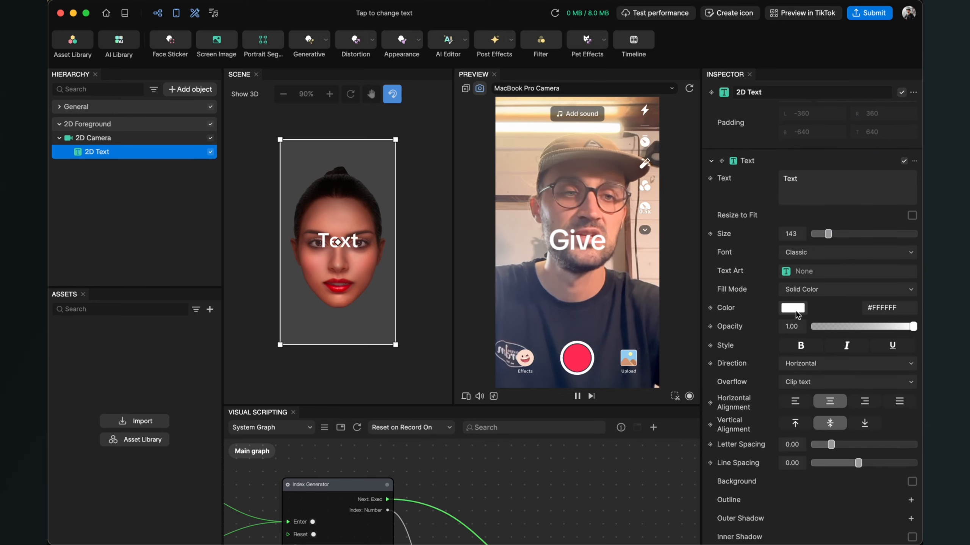
scroll(797, 317, "down", 2)
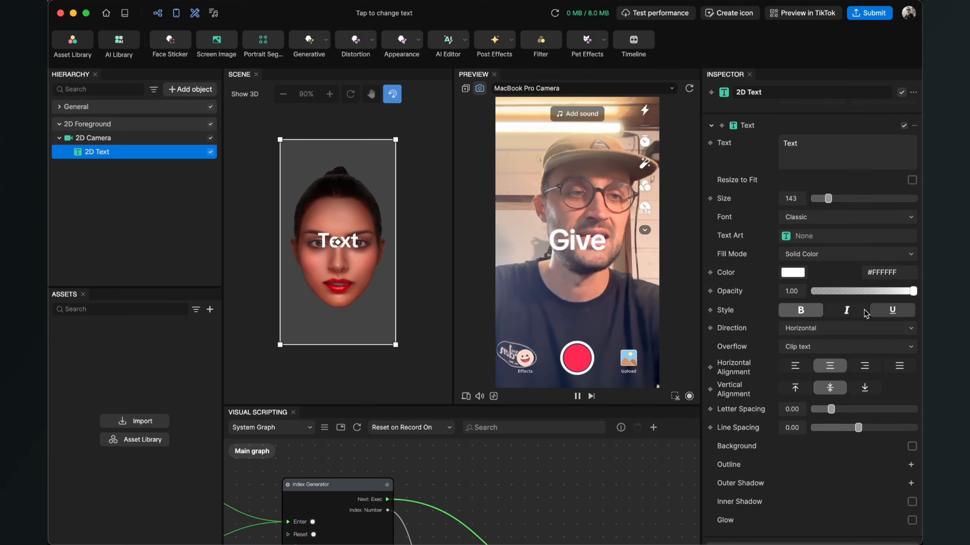
- Add a black (#000000) outline to the 2D Text and keep its default solid color settings
scroll(809, 353, "down", 2)
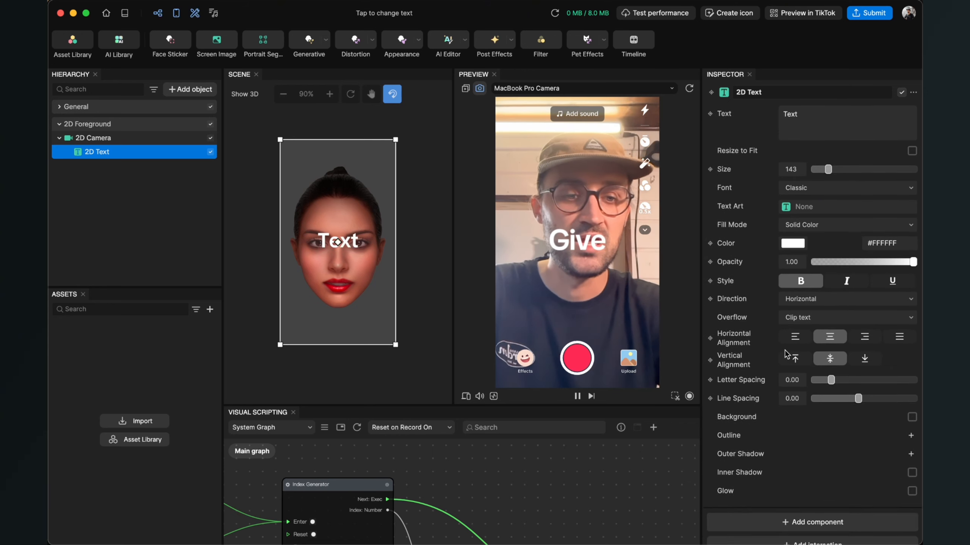
left_click(911, 436)
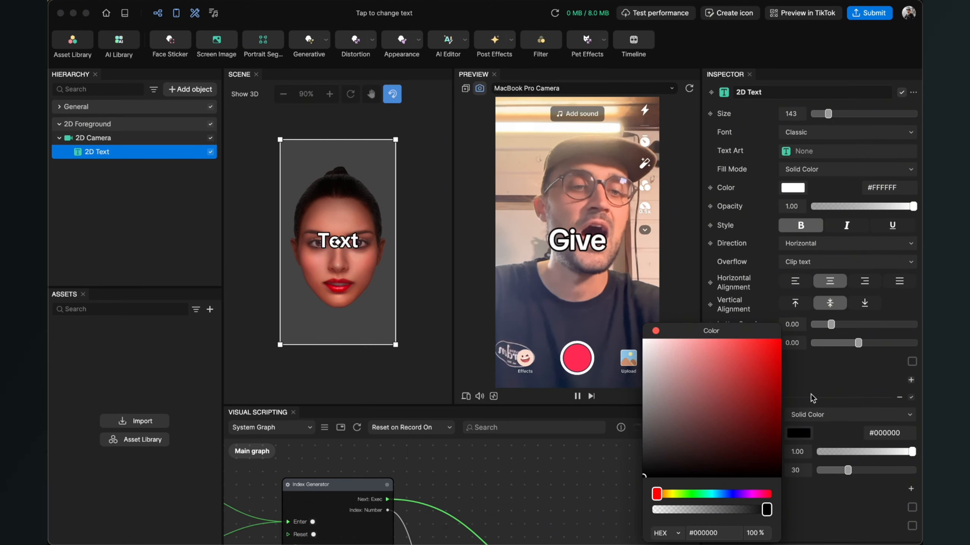
left_click(823, 389)
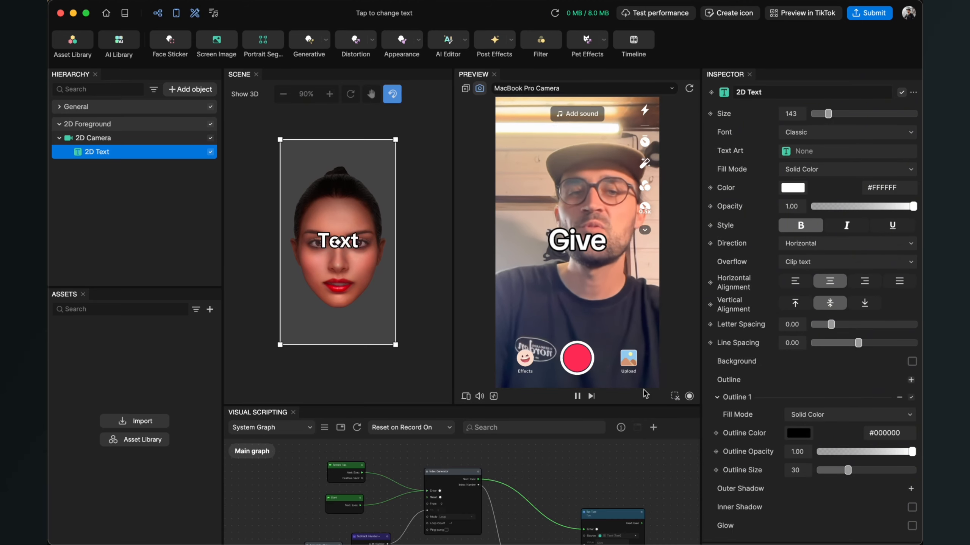